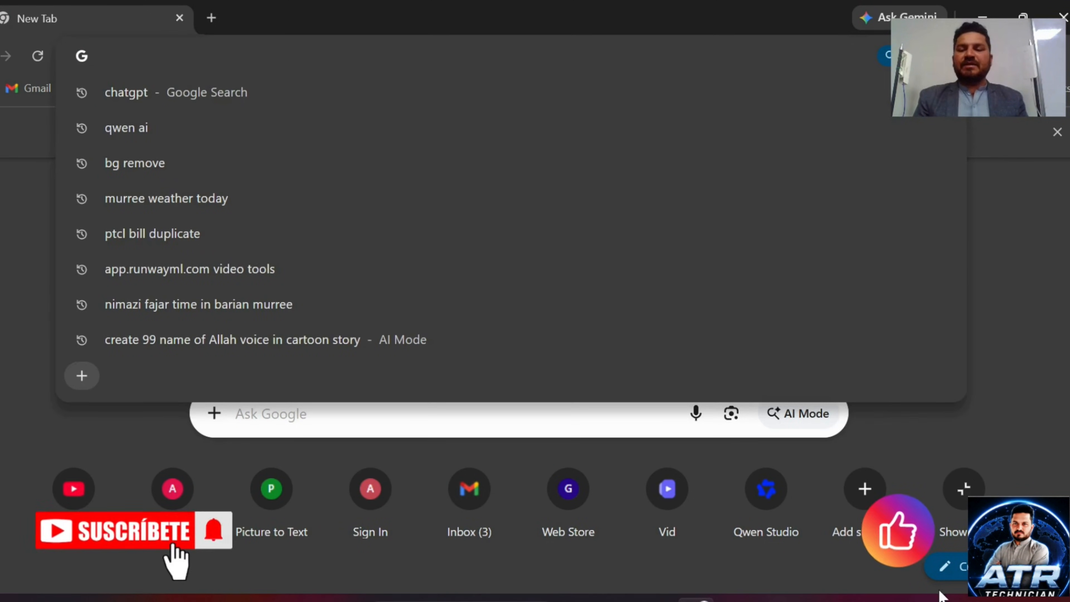
Step: Confirm the Ethernet adapter's manual IPv4 address 192.168.0.10 / 255.255.255.0 in Windows Settings, then close Settings
click(953, 600)
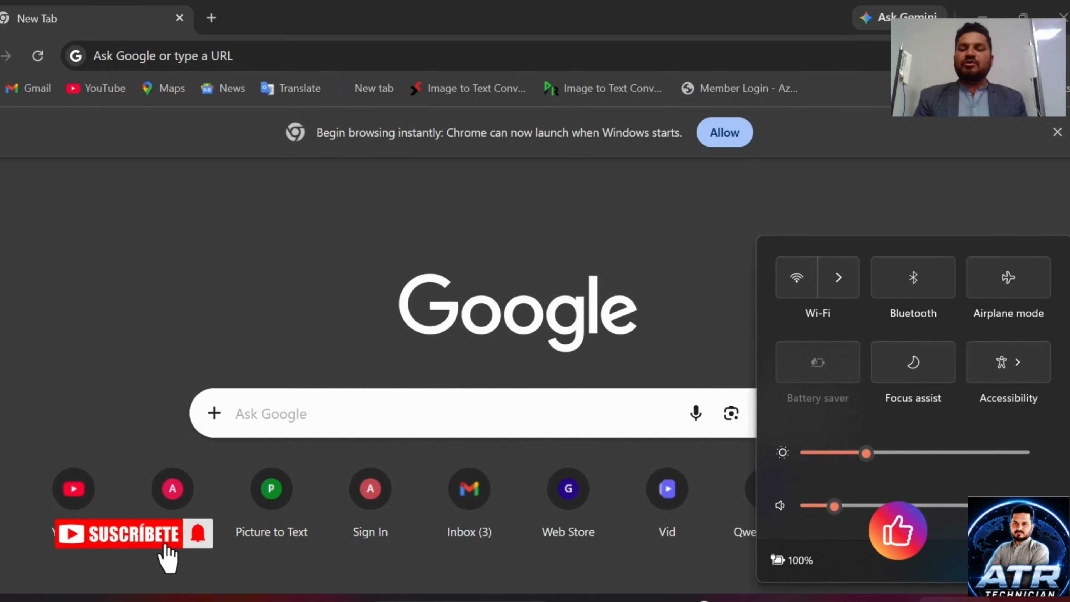
click(1040, 560)
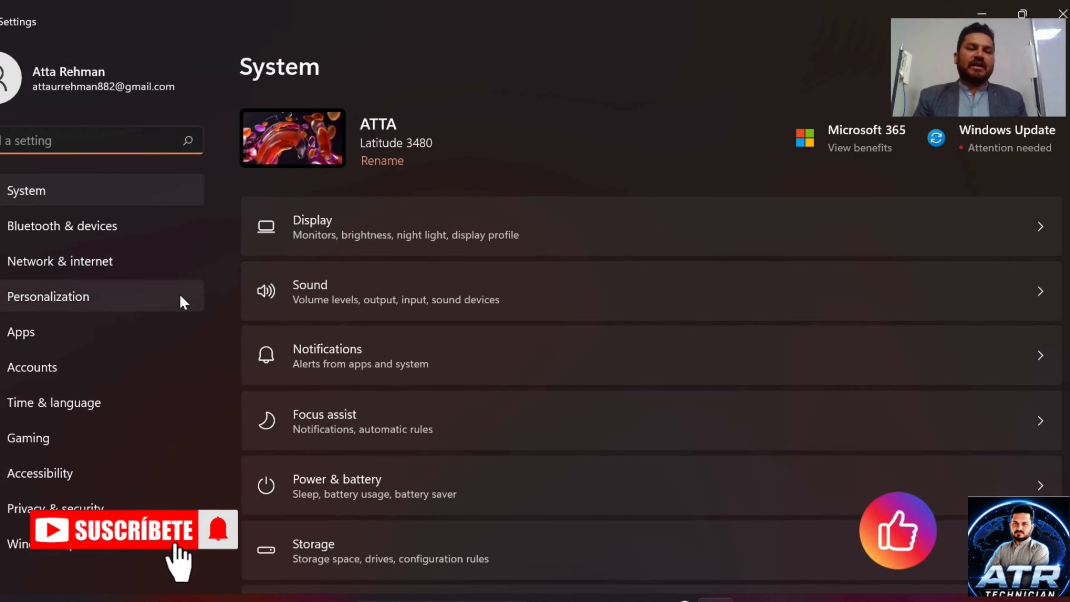
click(92, 267)
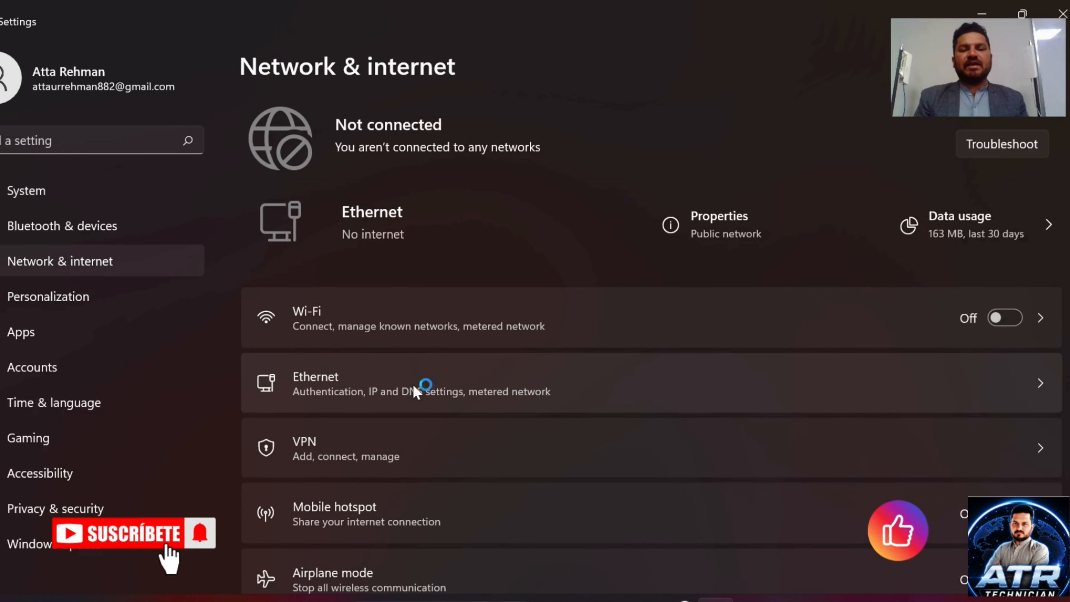
click(996, 394)
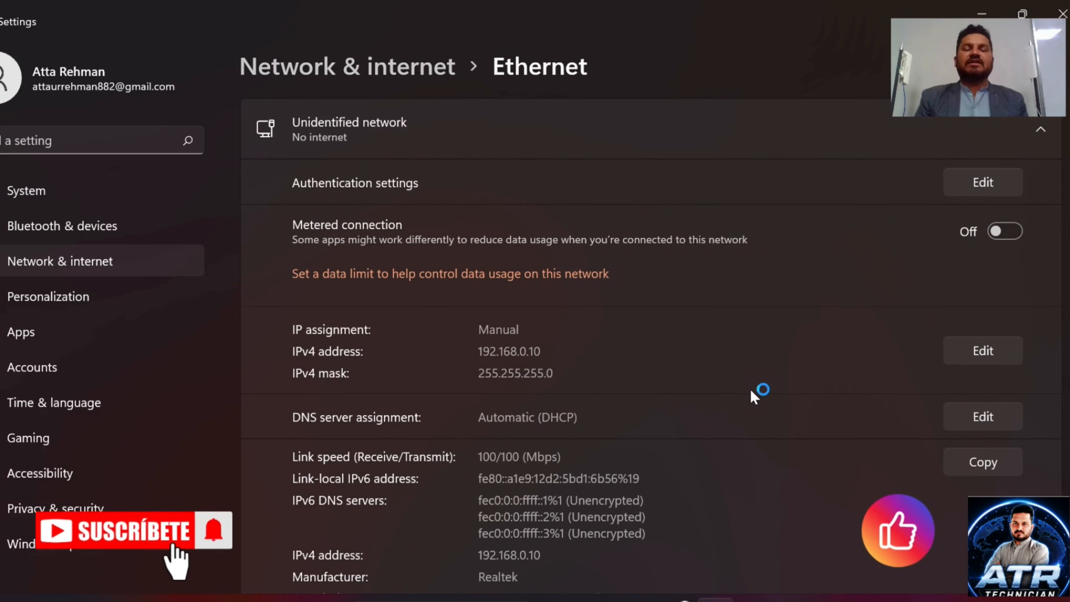
click(1062, 15)
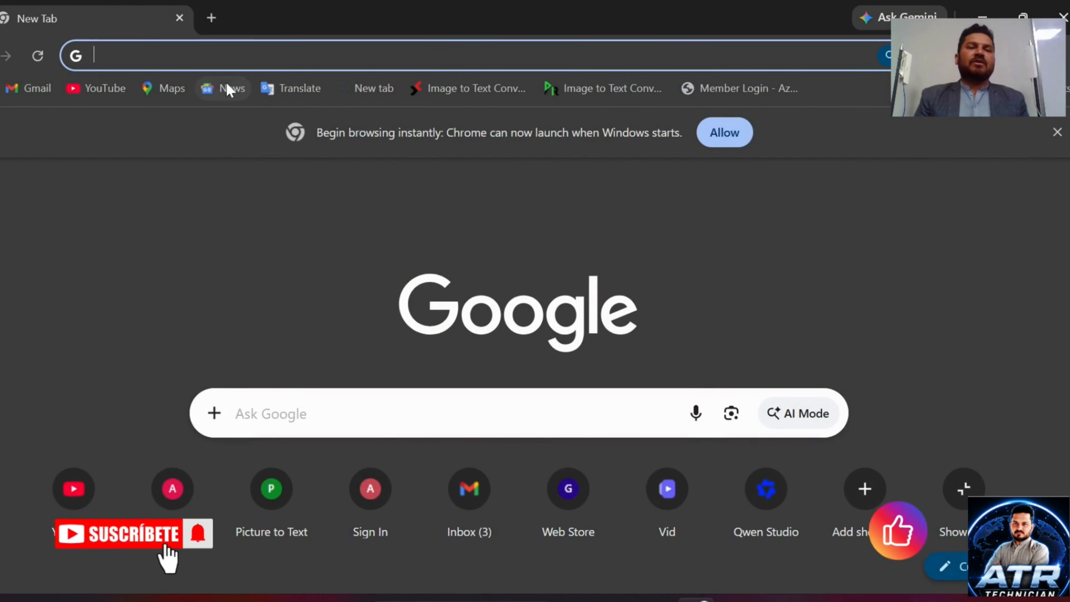
text(192.)
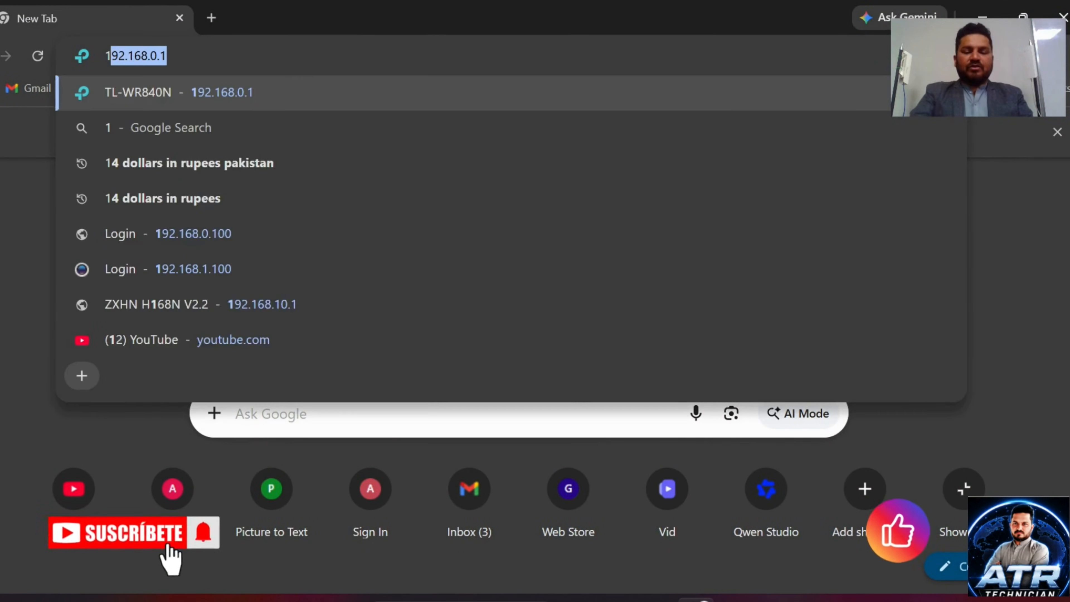
text(168.)
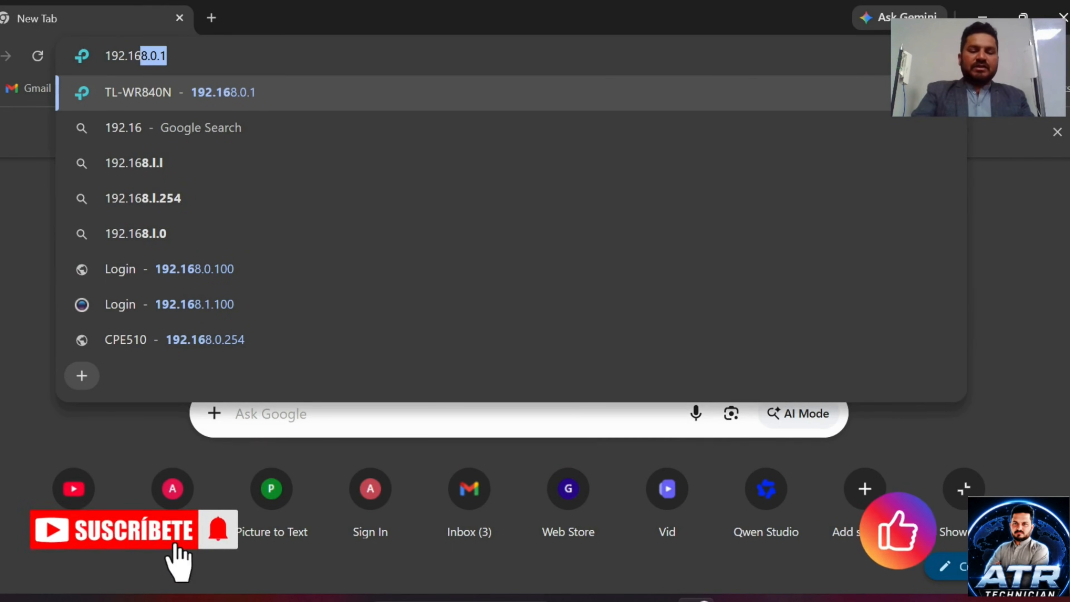
text(0.25)
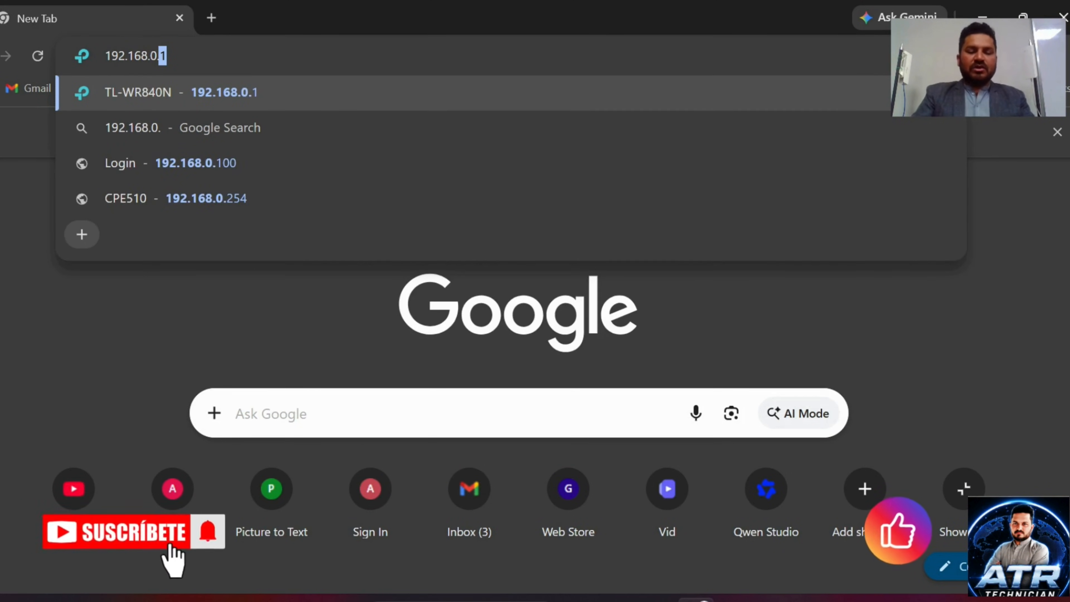
text(4)
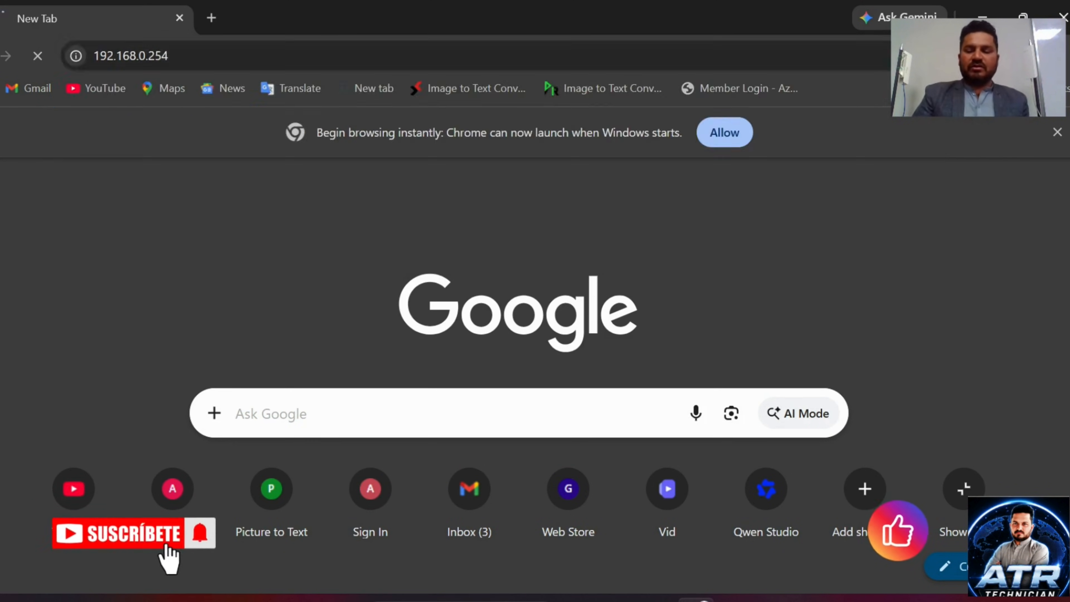
key(Return)
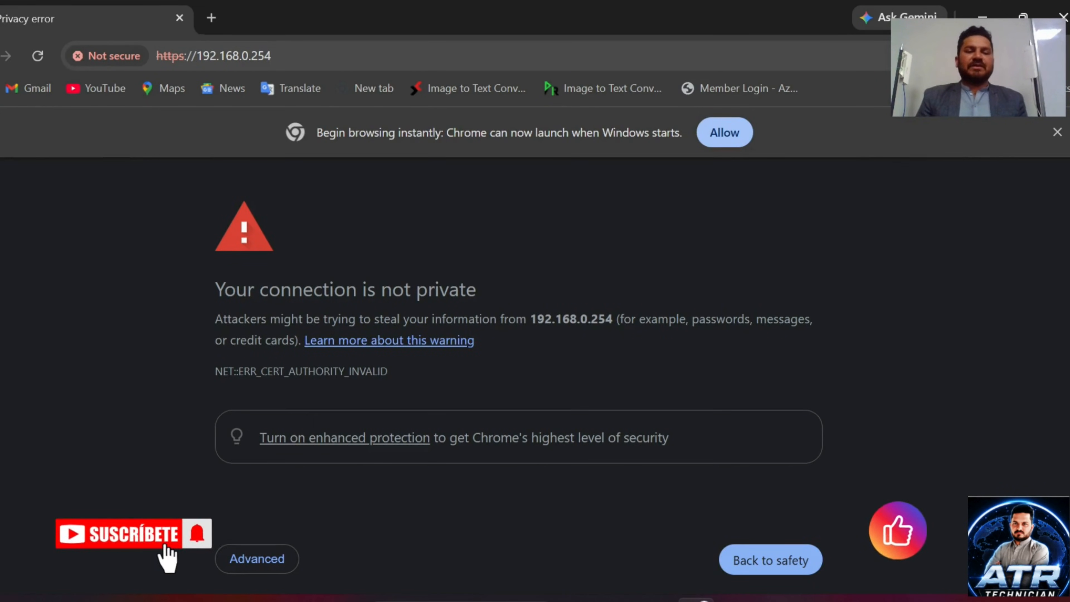
click(269, 564)
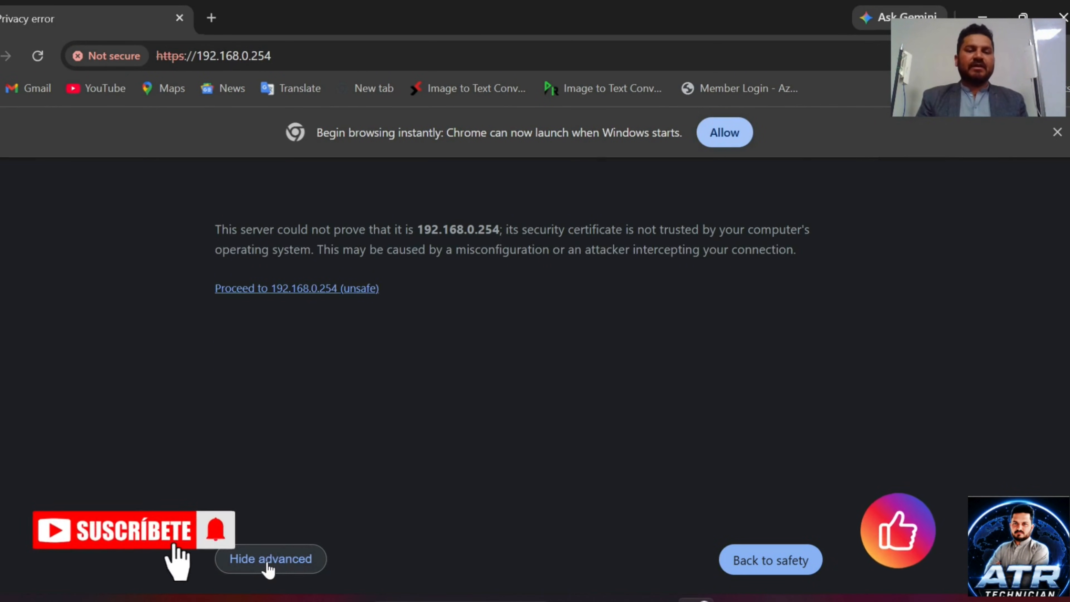
click(298, 291)
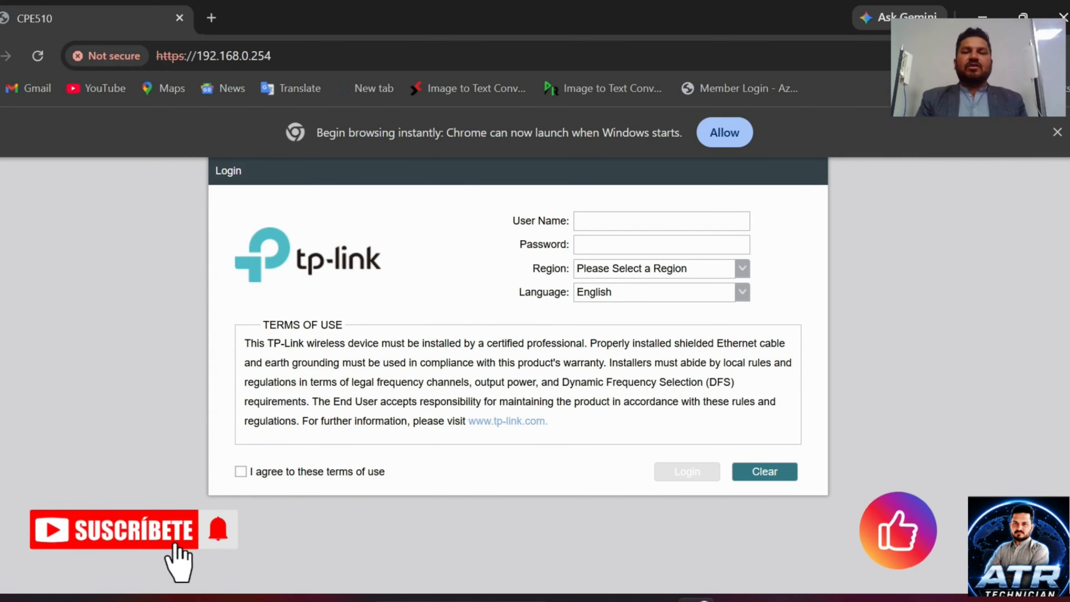
Step: Log in as admin with the device password, accepting the terms of use and choosing region Pakistan
text(a)
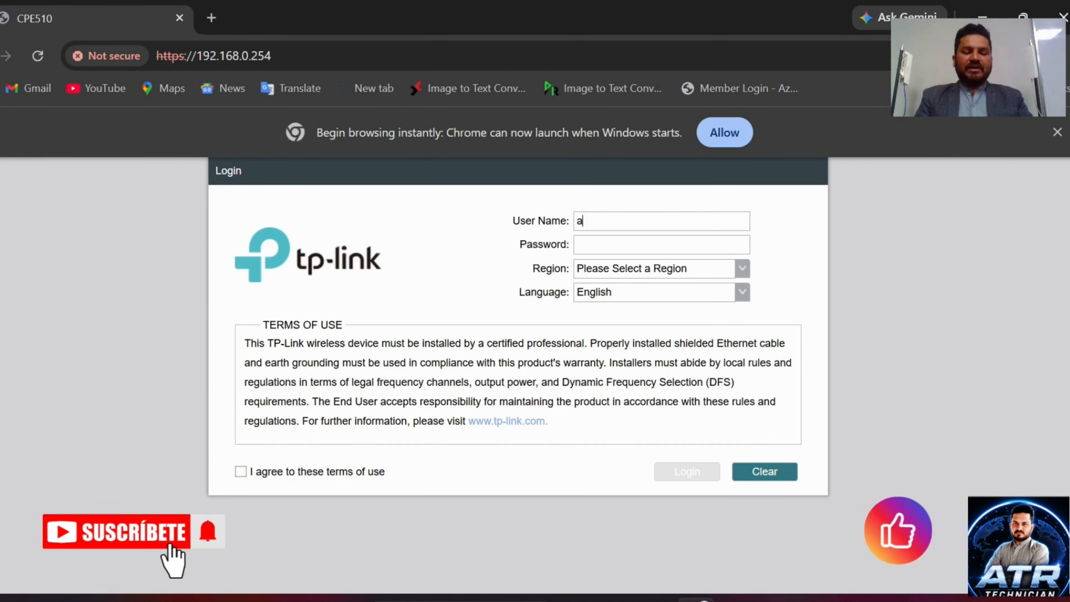
text(dmin)
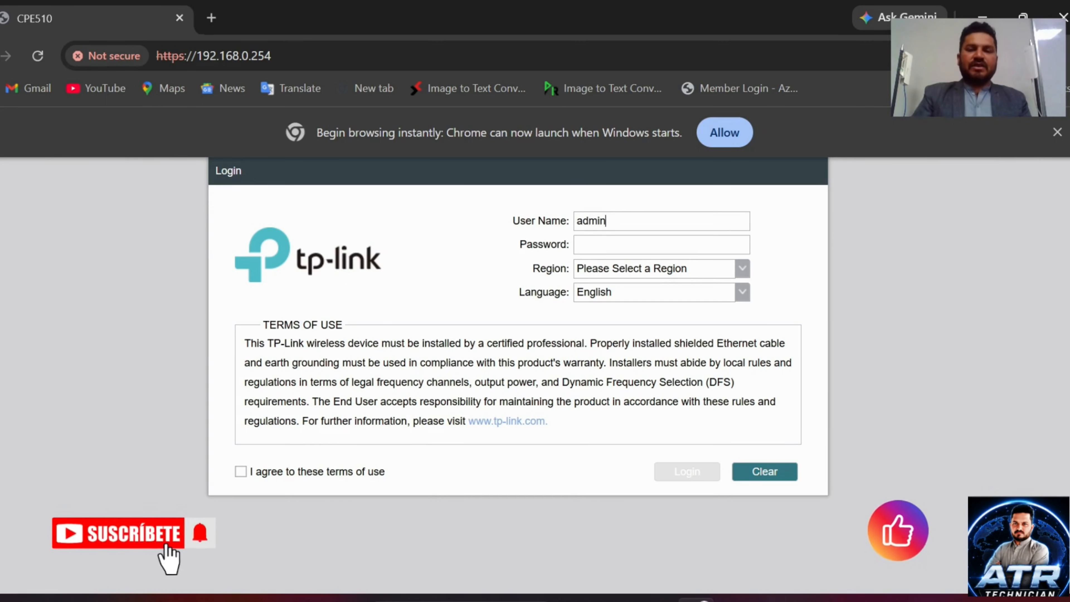
text(admin)
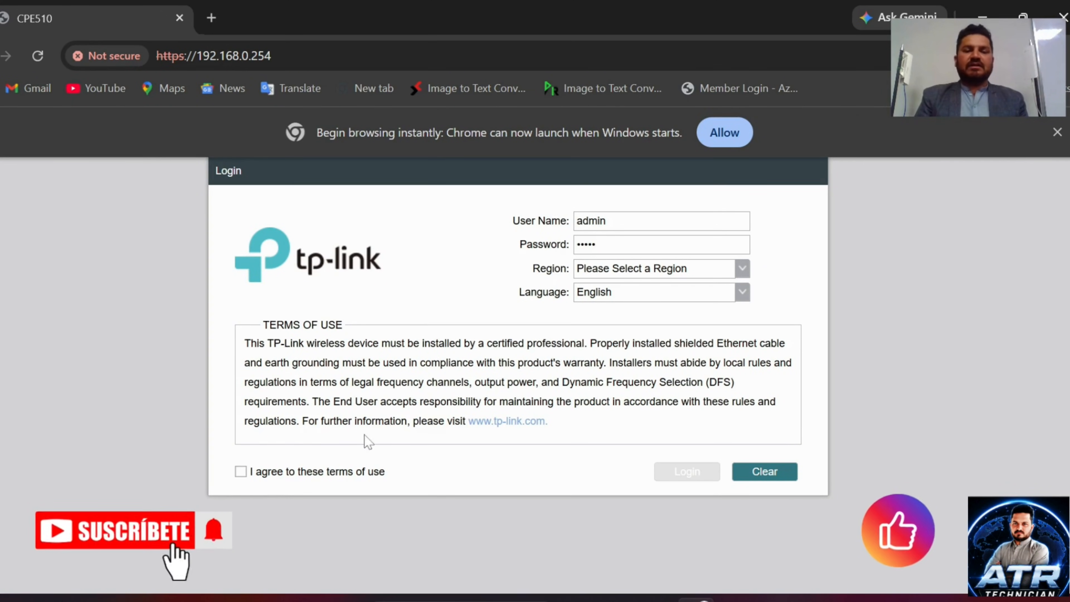
click(241, 471)
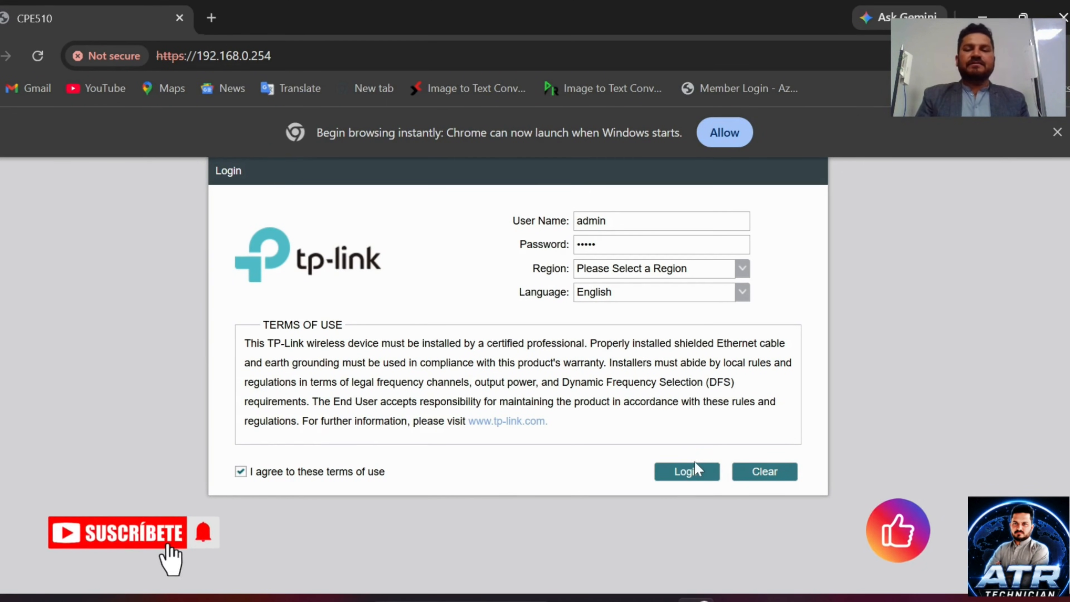
click(680, 268)
scroll(677, 365, down, 20)
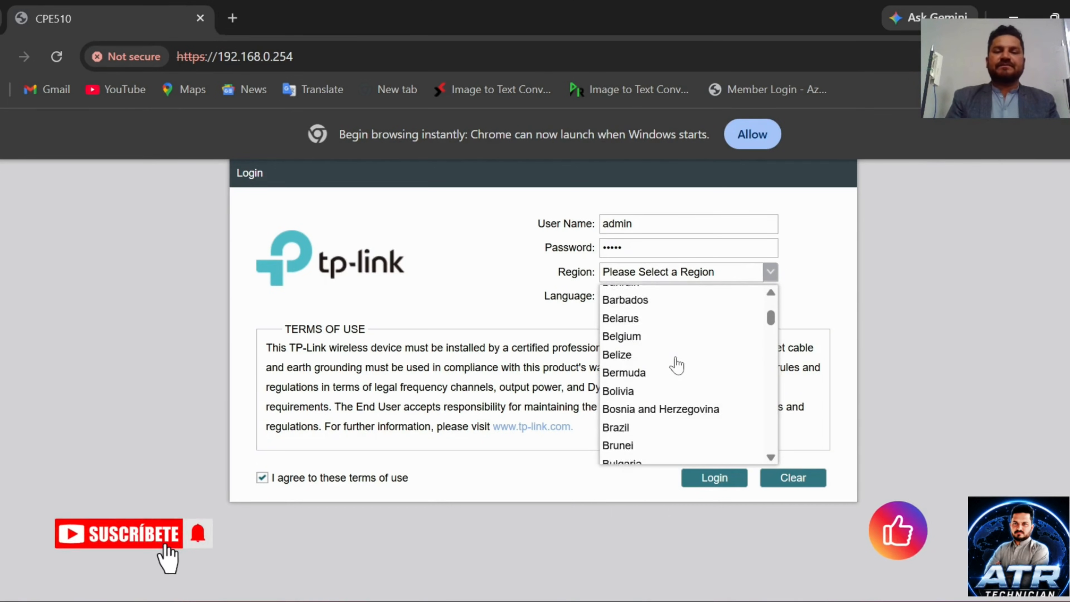
scroll(677, 365, down, 8)
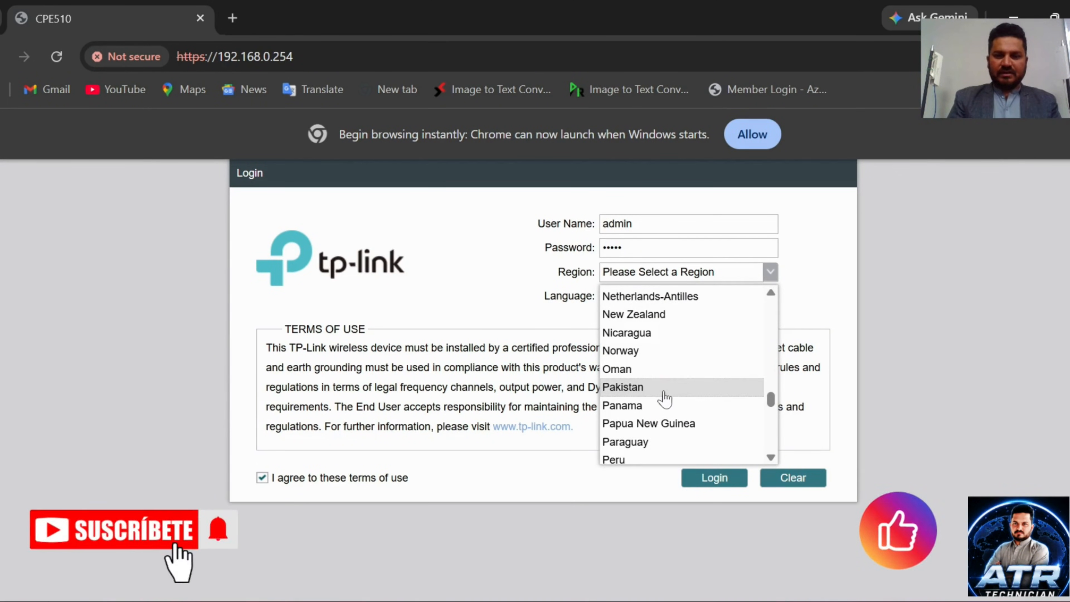
click(641, 396)
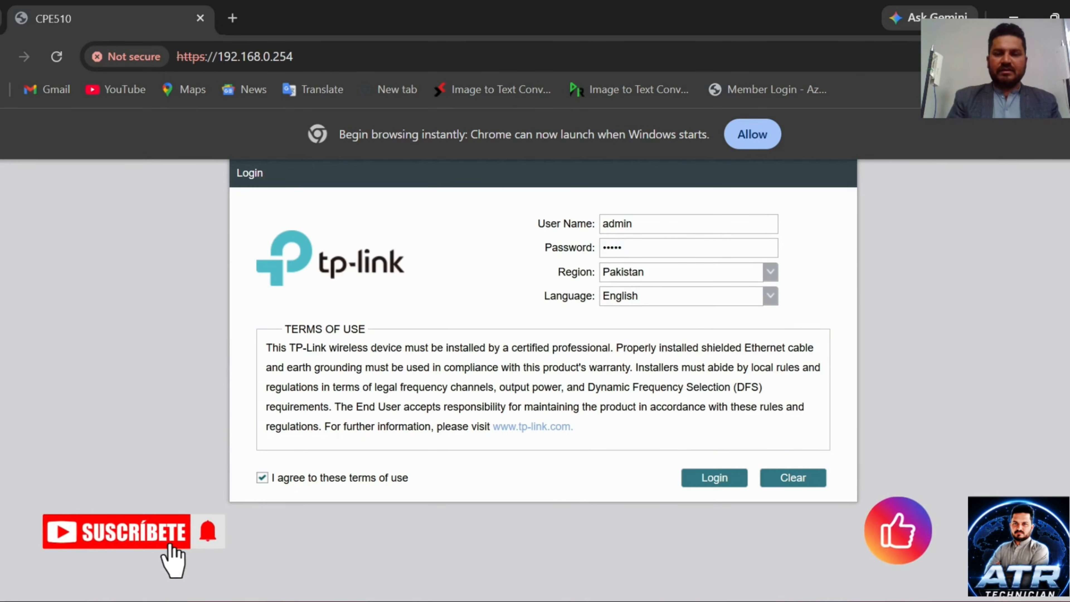
click(711, 484)
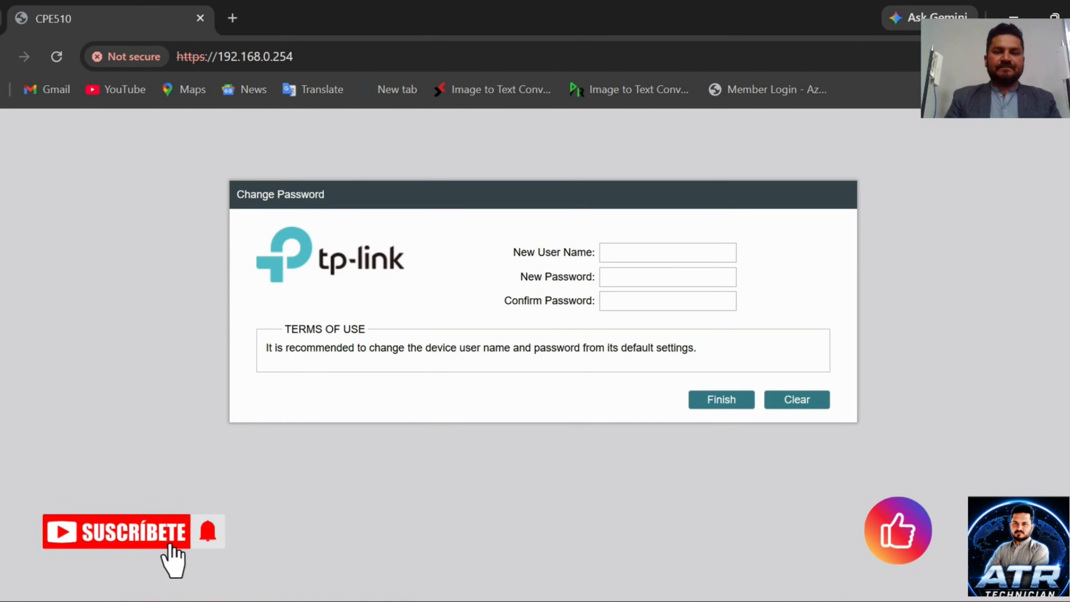
Step: Save new credentials: user name admin plus a new password entered twice
text(admin)
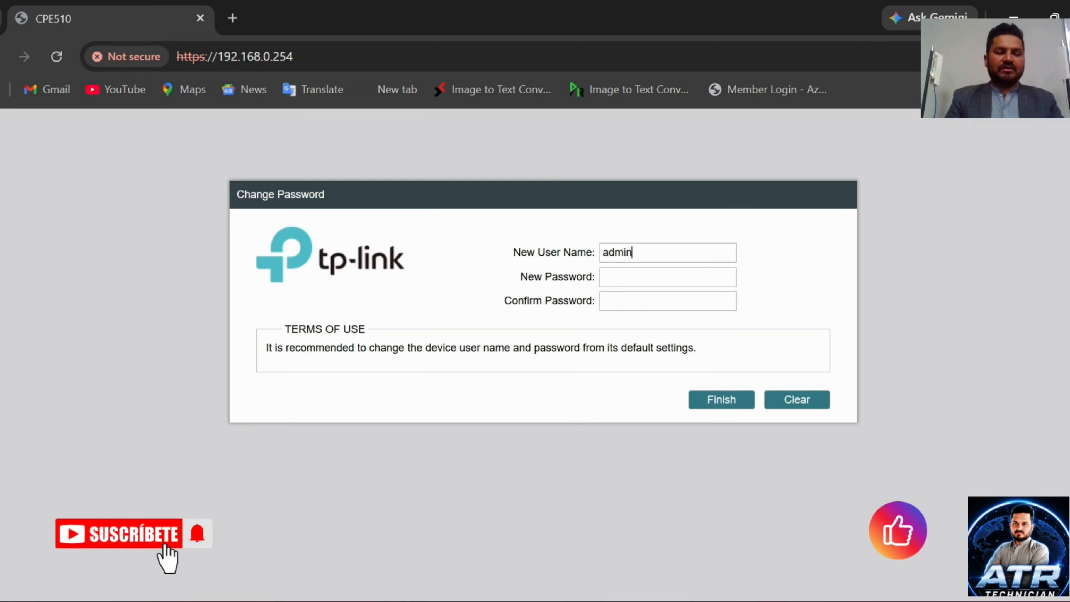
click(604, 276)
text(•••••)
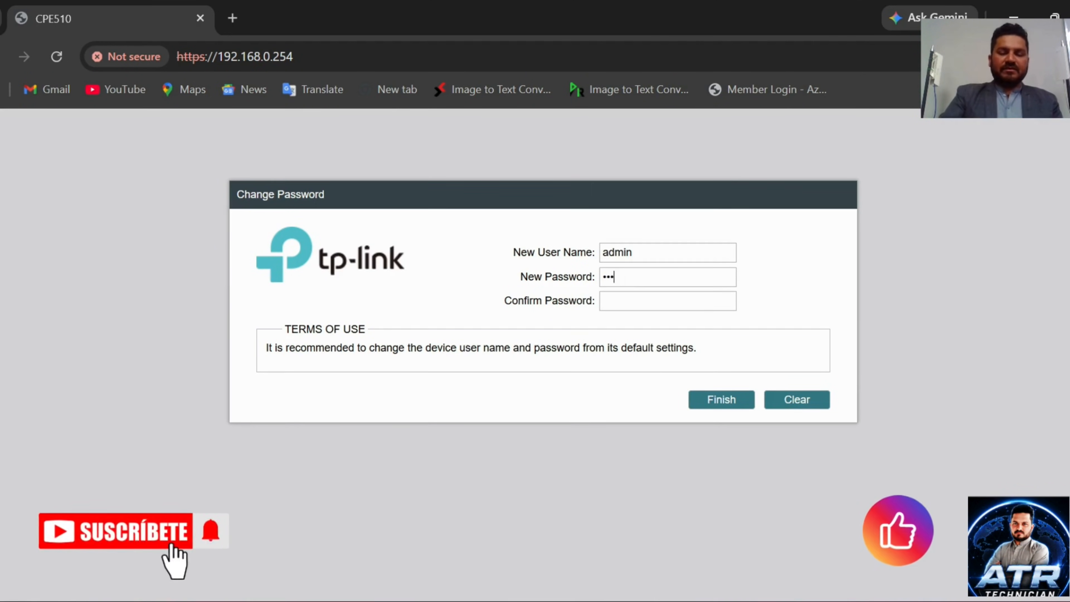
text(•••)
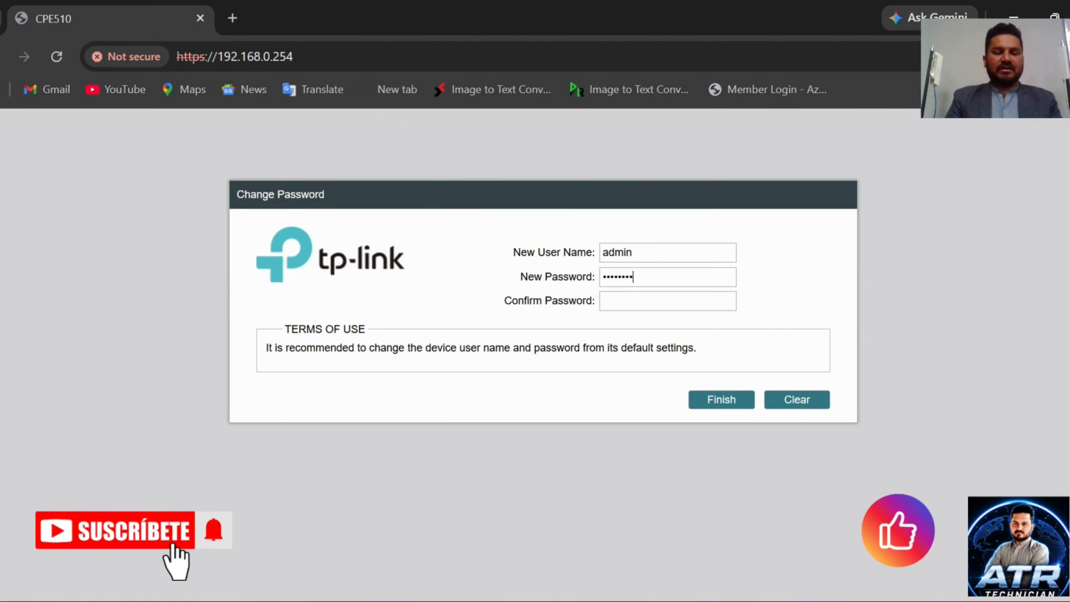
text(•••••)
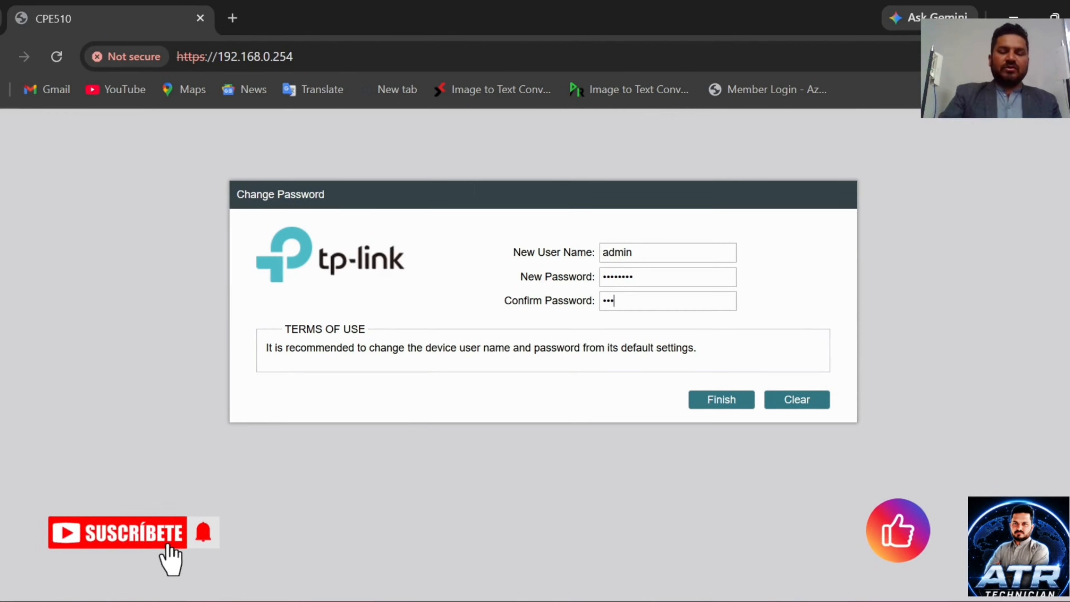
text(•••)
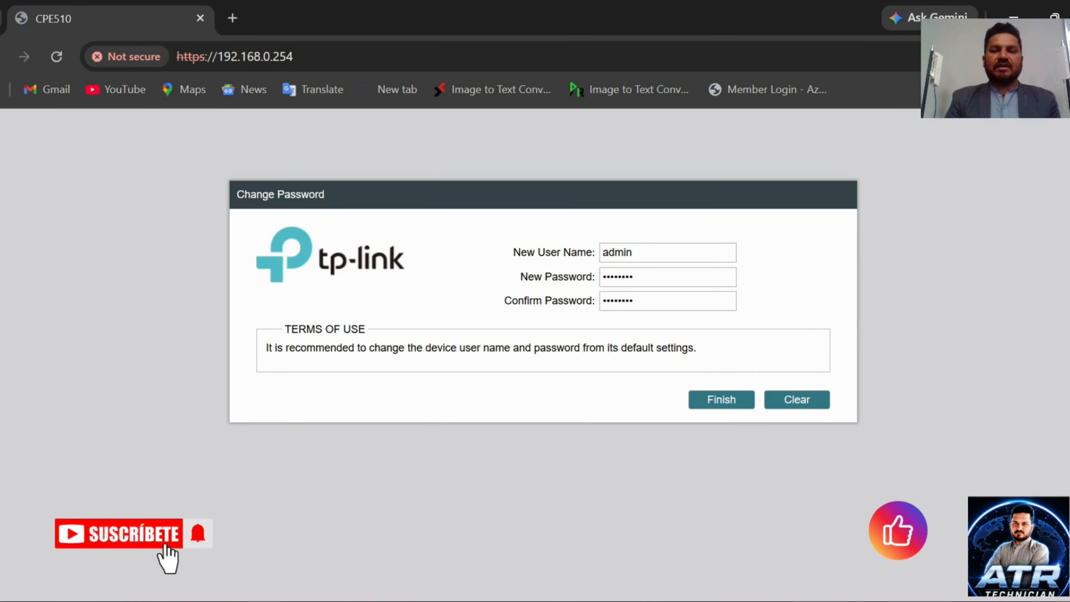
click(719, 405)
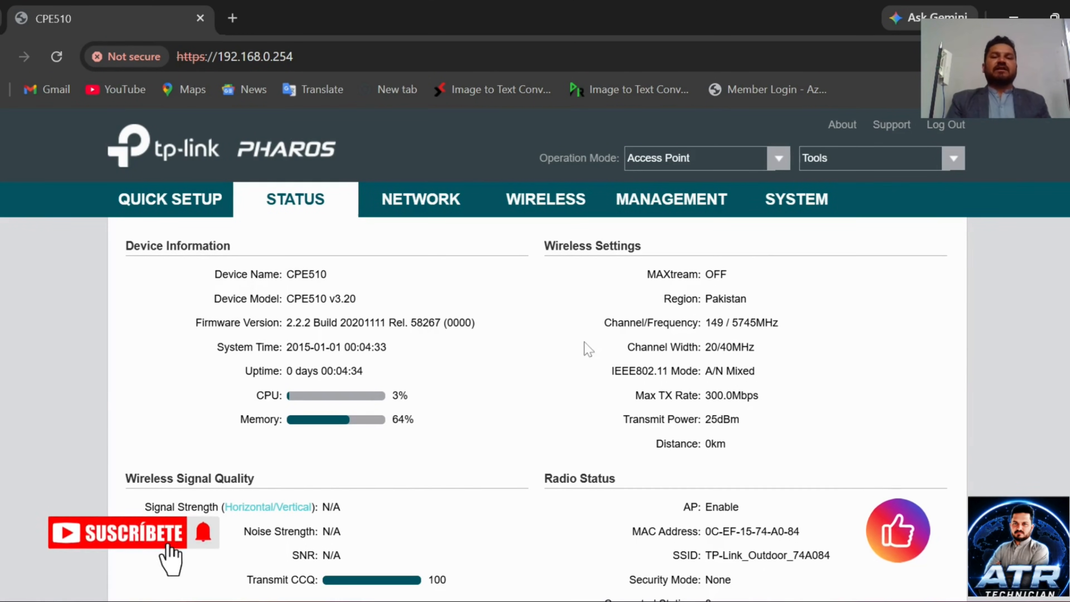
Step: Change the device's LAN IP address to 192.168.0.250, apply it, and acknowledge the change notice
click(418, 204)
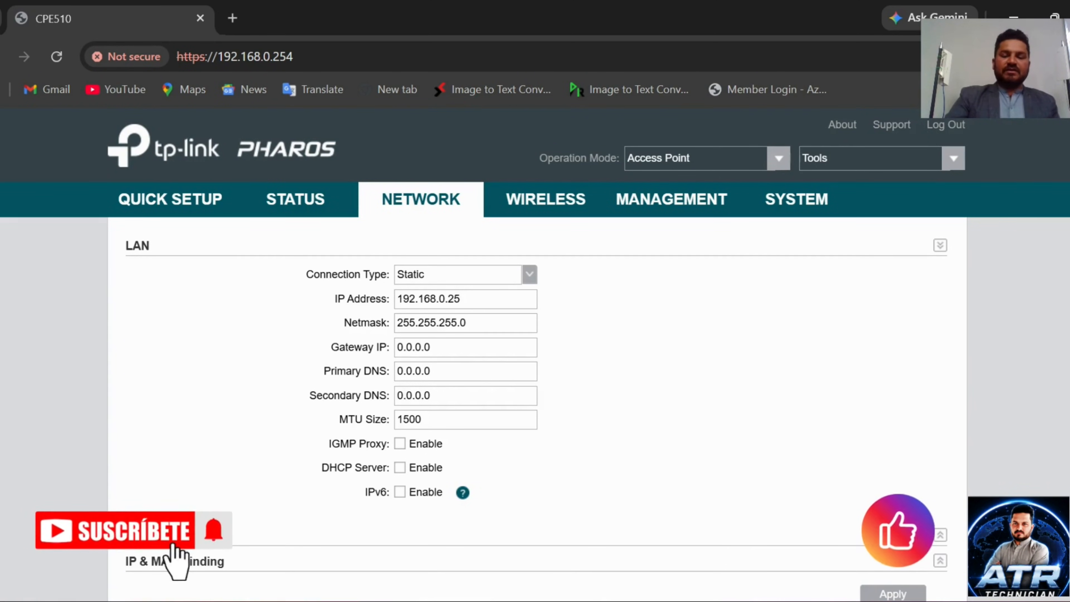
text(0)
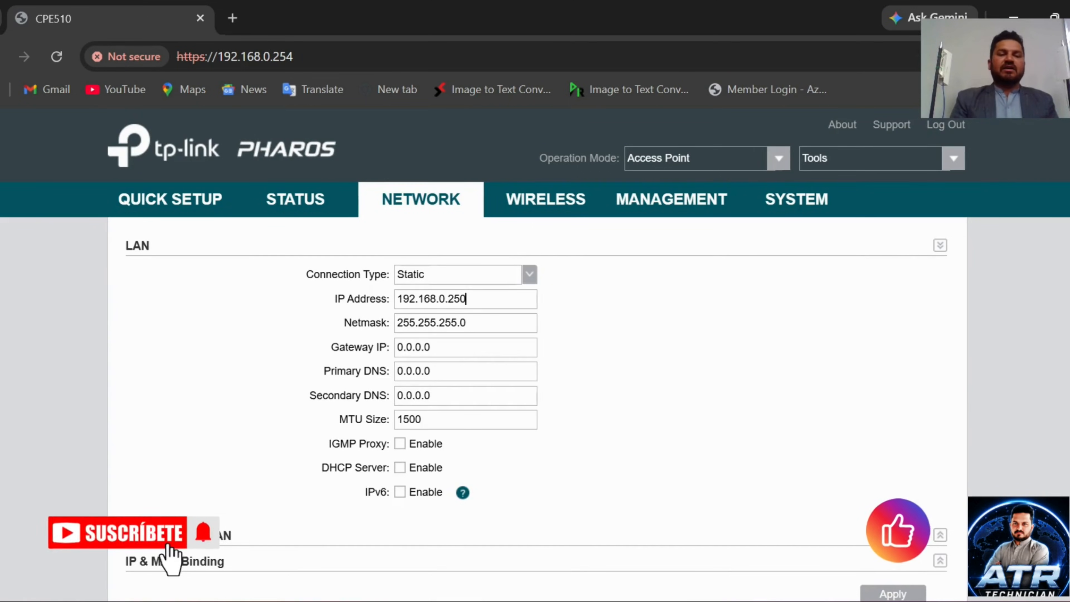
scroll(746, 460, down, 2)
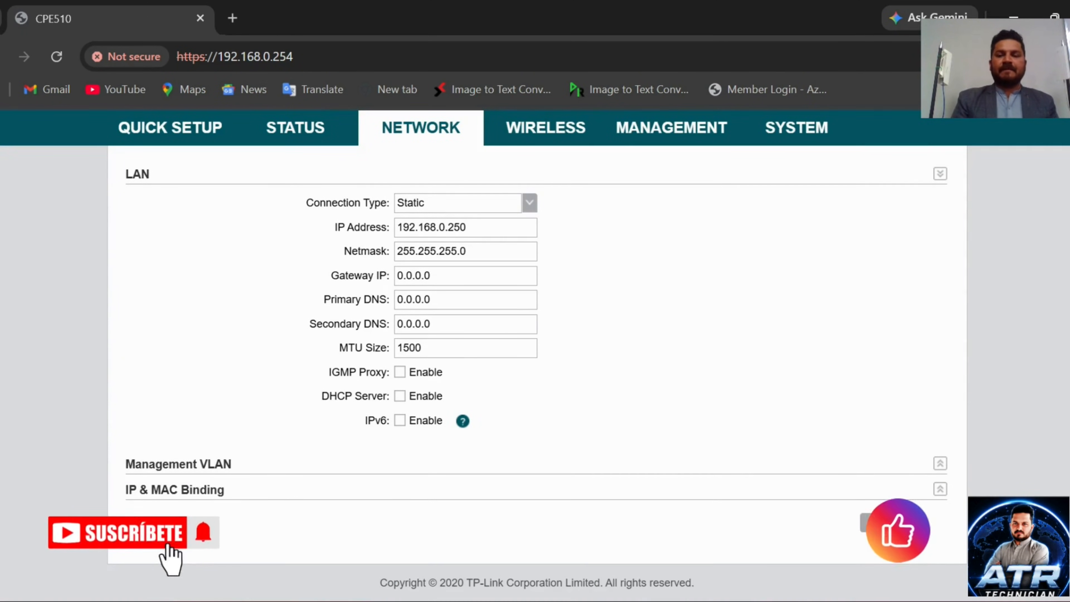
click(893, 523)
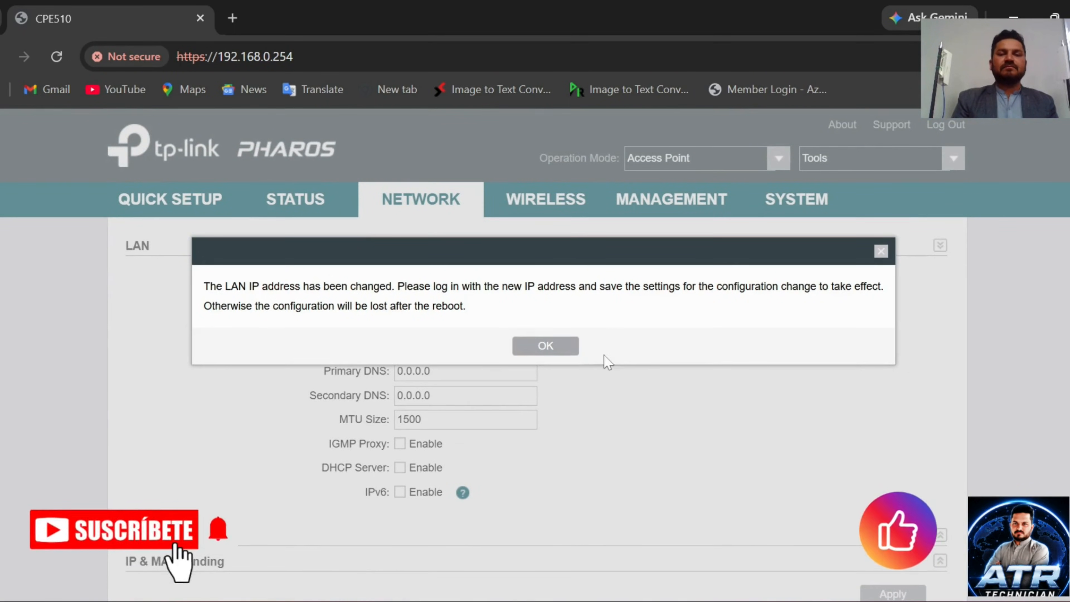
click(563, 348)
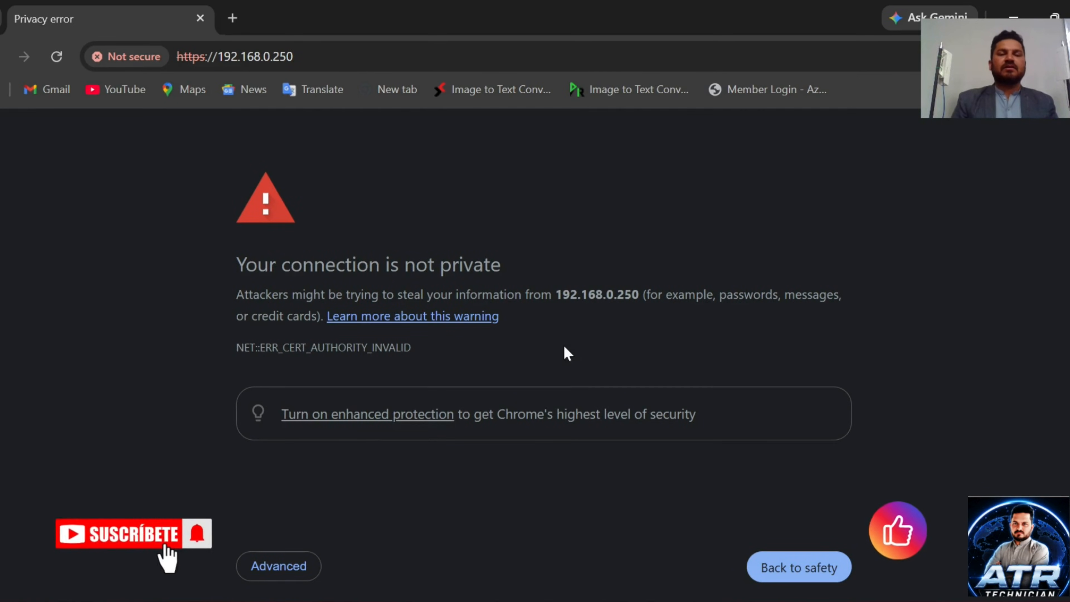
Step: Continue past the certificate warning at 192.168.0.250 and log in as admin with the new password
click(292, 567)
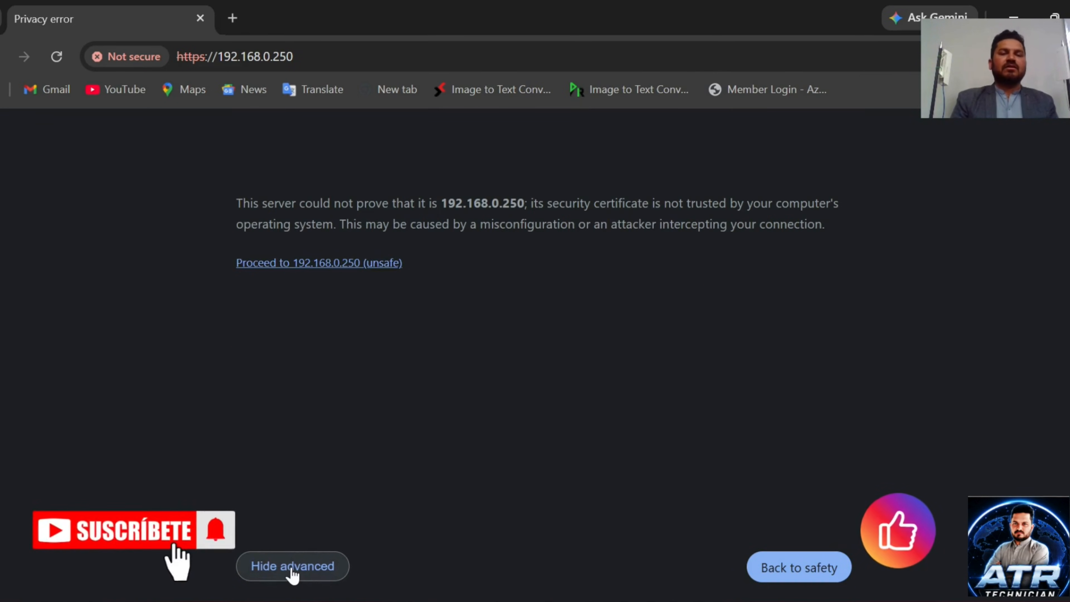
click(337, 265)
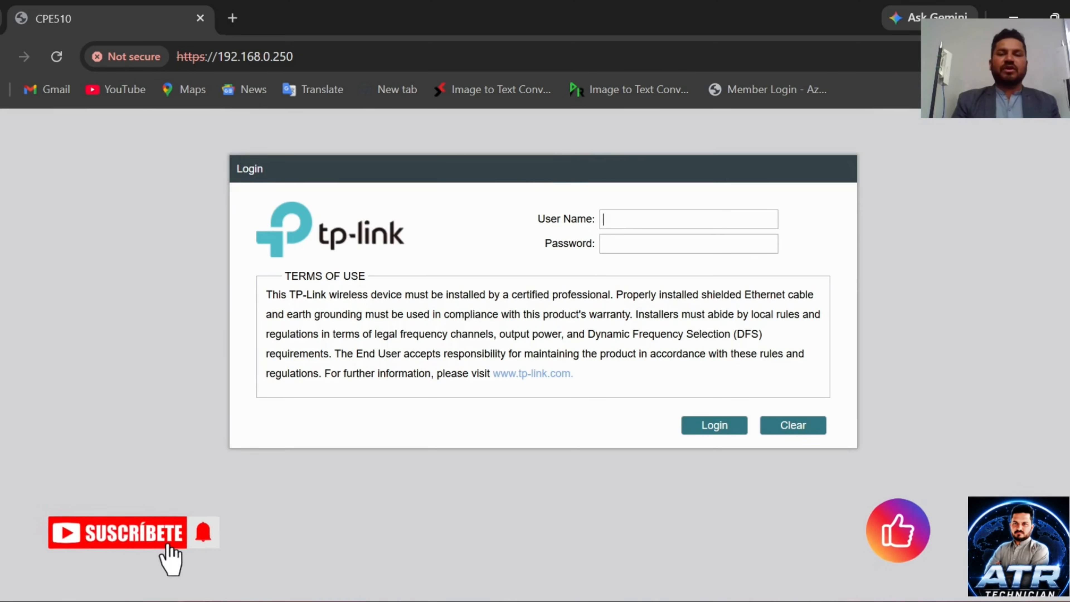
text(admin)
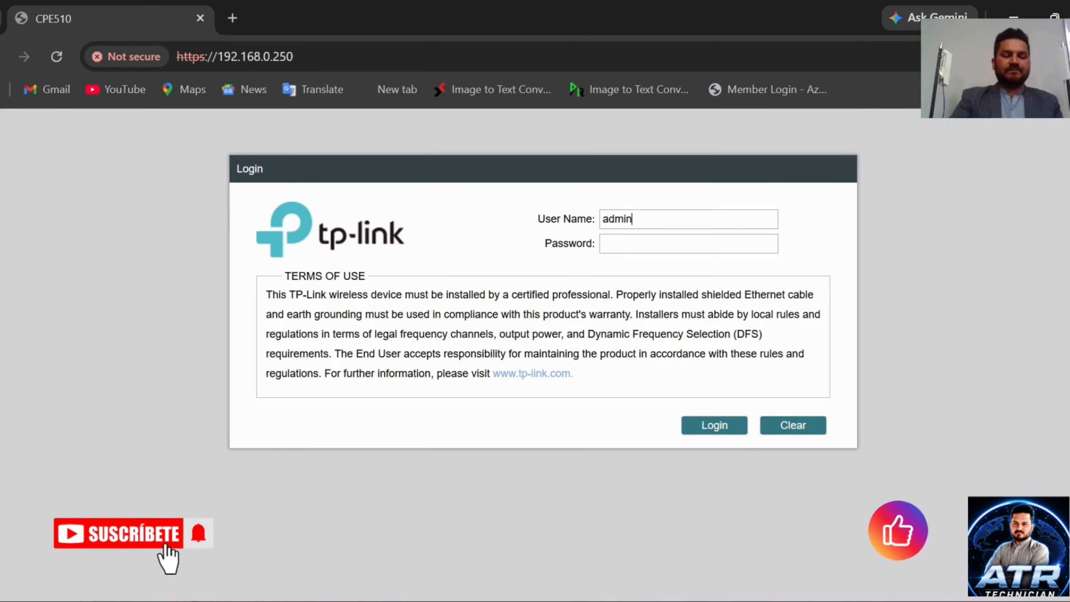
key(Tab)
text(admi)
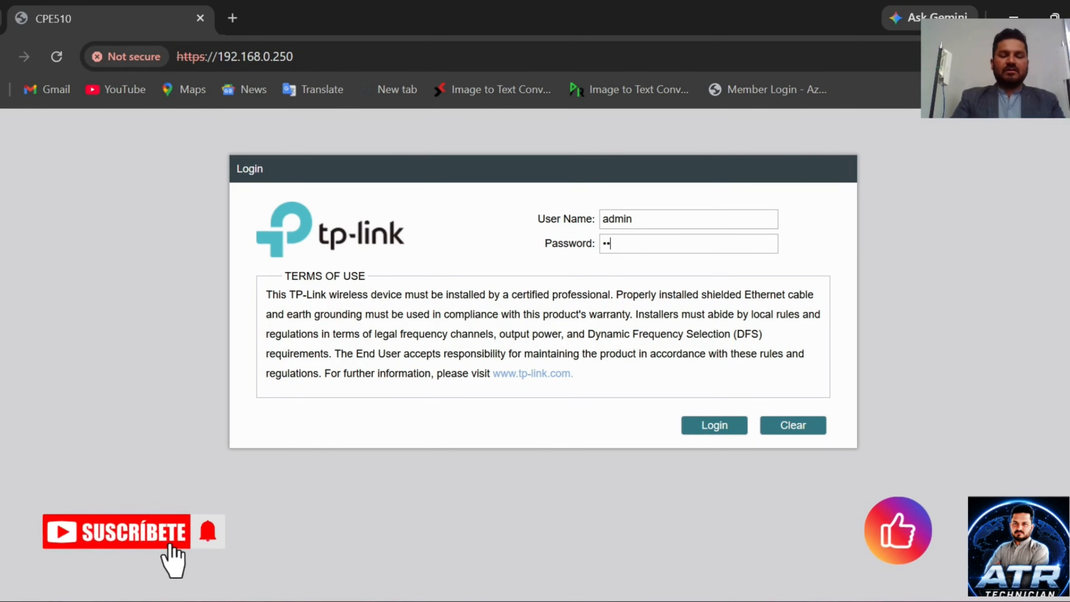
text(n123)
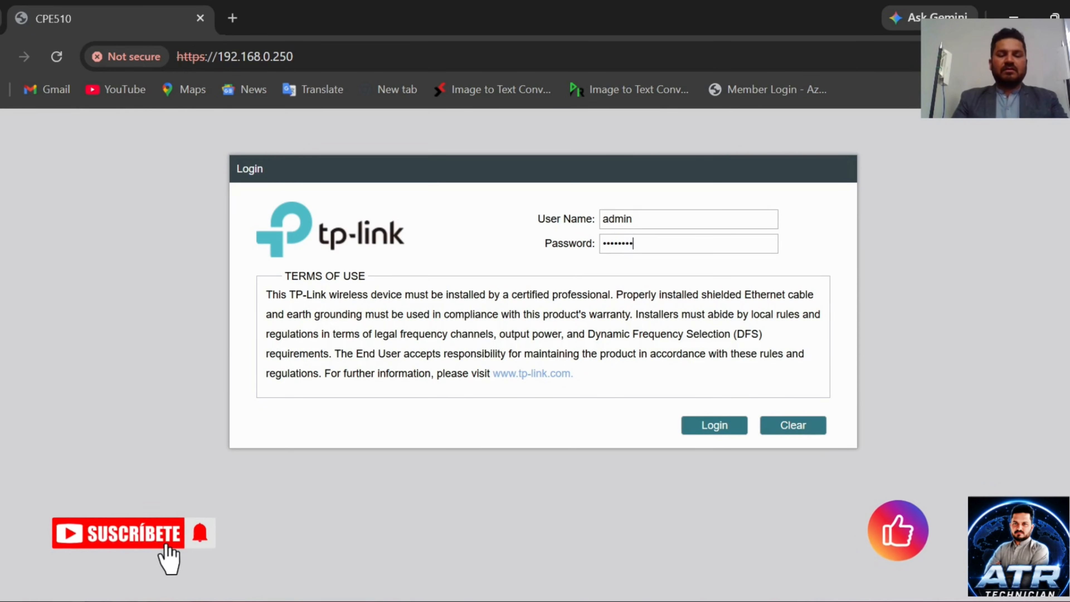
key(Return)
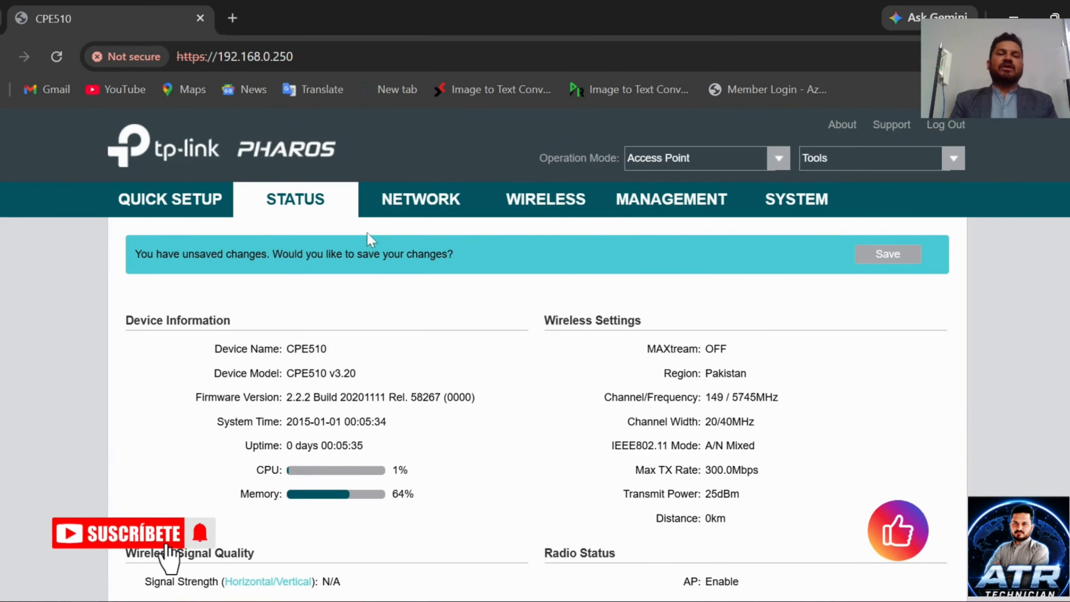
Step: Start Quick Setup, keep Access Point mode, and advance past LAN settings to the wireless settings
click(177, 207)
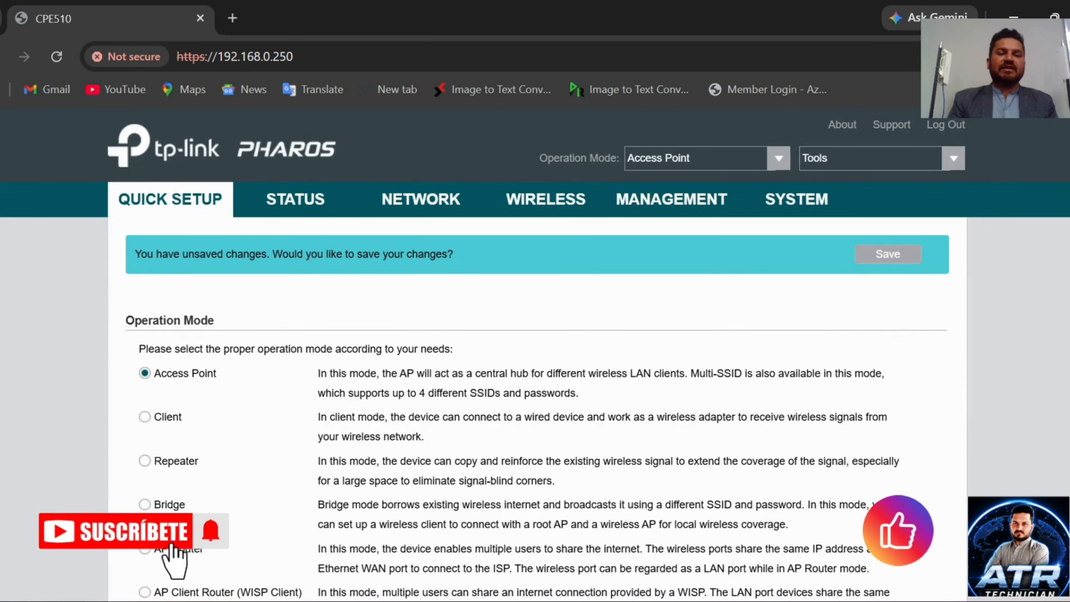
scroll(398, 337, down, 3)
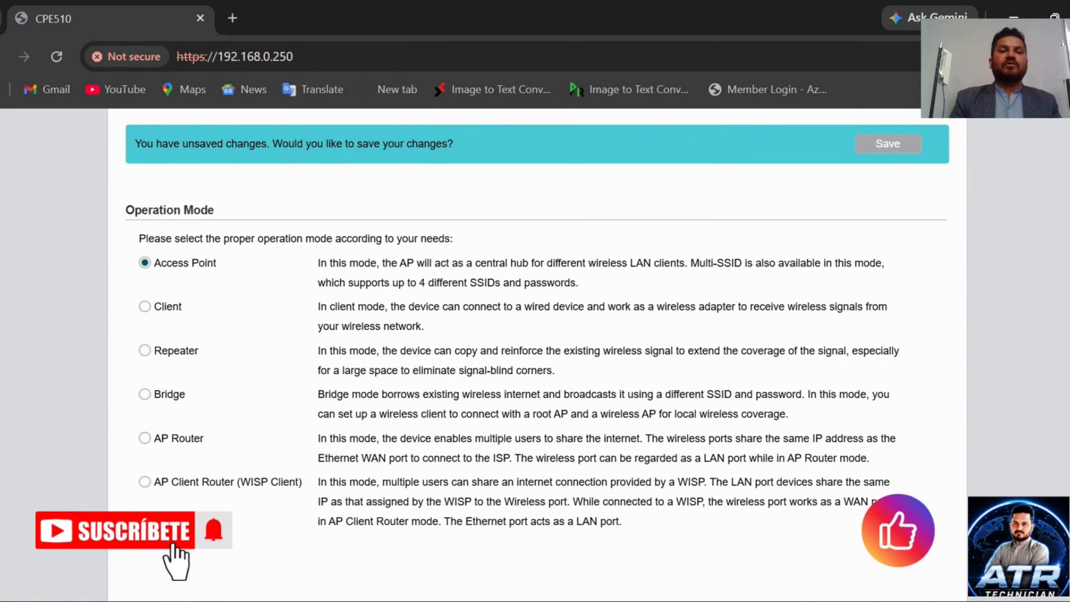
scroll(616, 402, down, 3)
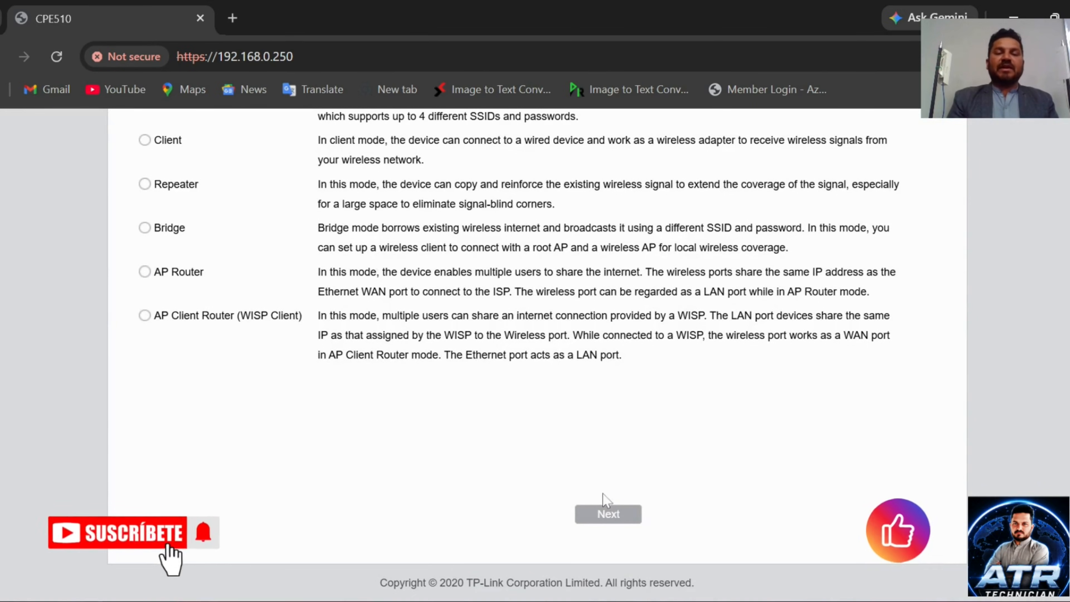
click(609, 515)
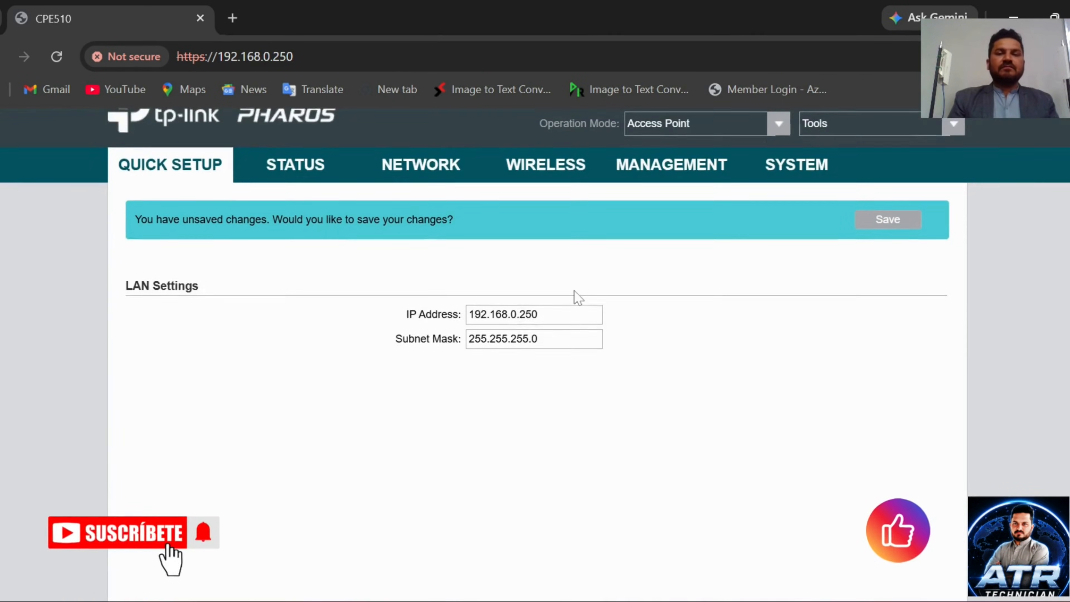
scroll(578, 297, down, 10)
scroll(575, 297, up, 1)
scroll(575, 297, down, 1)
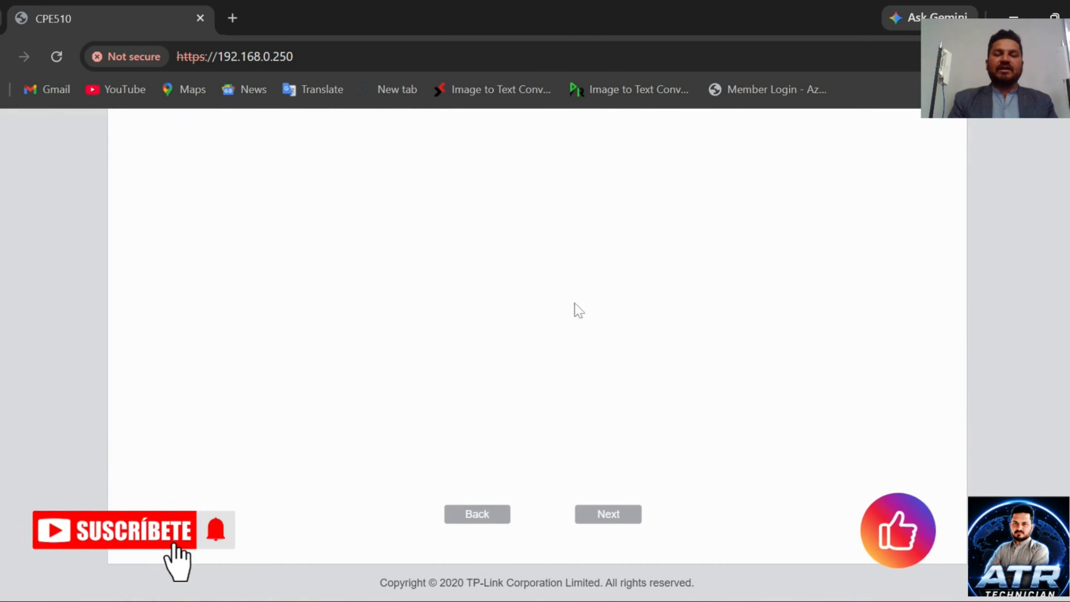
click(609, 515)
scroll(601, 381, up, 3)
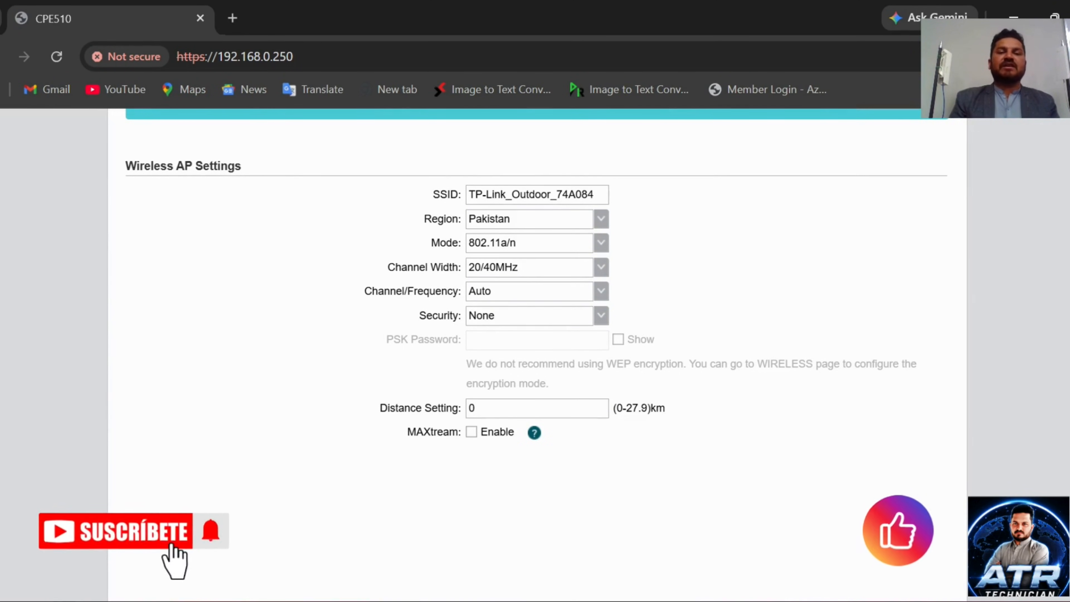
Step: Set SSID to Acces 1 with WPA-PSK / WPA2-PSK security and a visible PSK password
key(BackSpace)
key(BackSpace)
key(BackSpace)
key(BackSpace)
key(BackSpace)
key(BackSpace)
key(BackSpace)
key(BackSpace)
key(BackSpace)
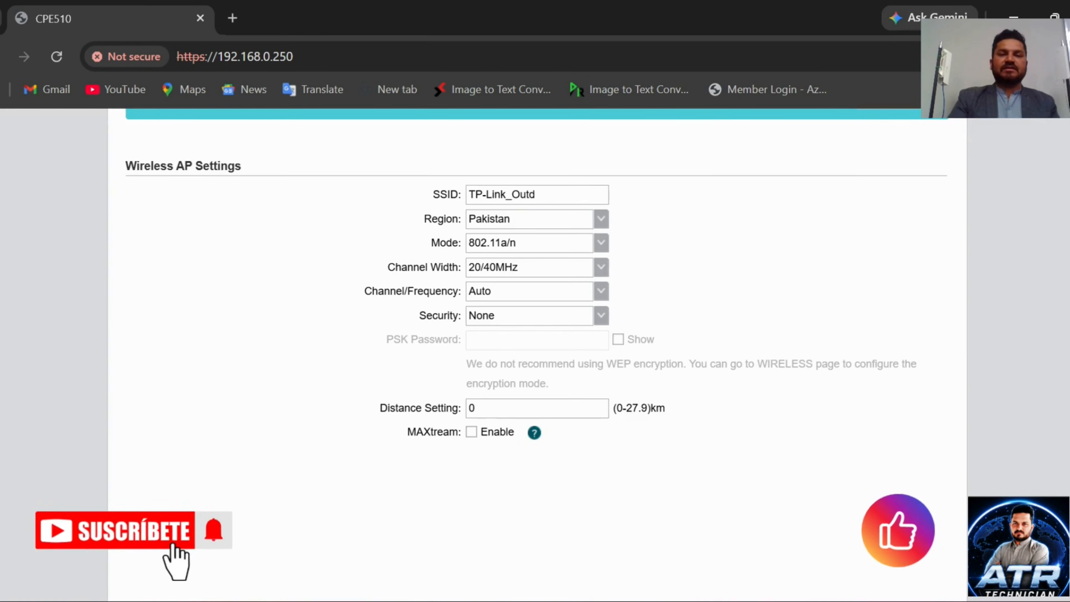
key(BackSpace)
key(BackSpace)
key(BackSpace)
key(BackSpace)
key(BackSpace)
key(BackSpace)
key(BackSpace)
key(BackSpace)
key(BackSpace)
key(BackSpace)
key(BackSpace)
key(BackSpace)
key(BackSpace)
text(A)
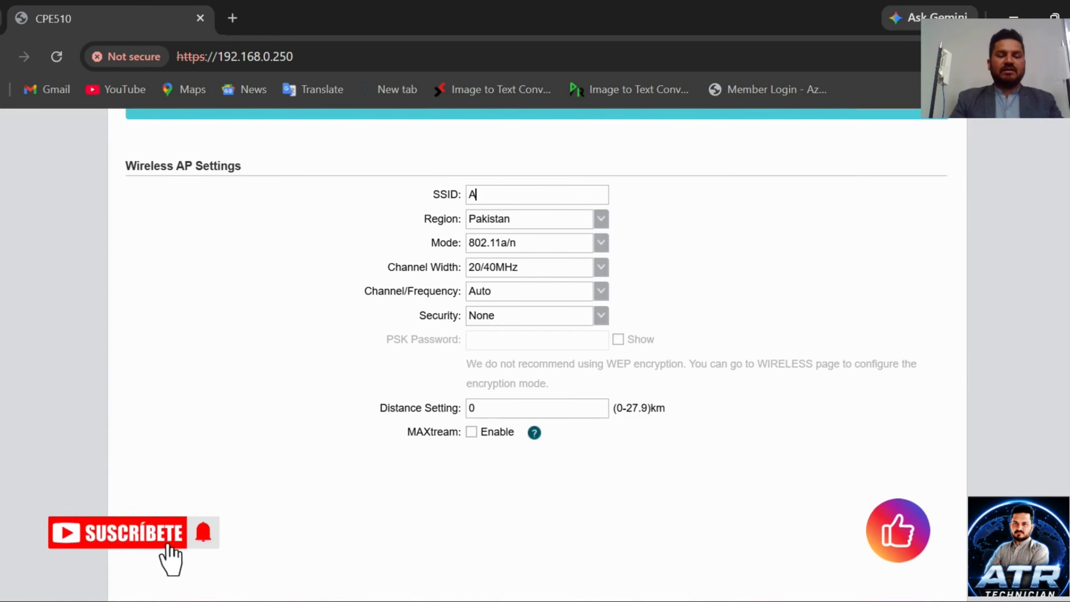
text(dces )
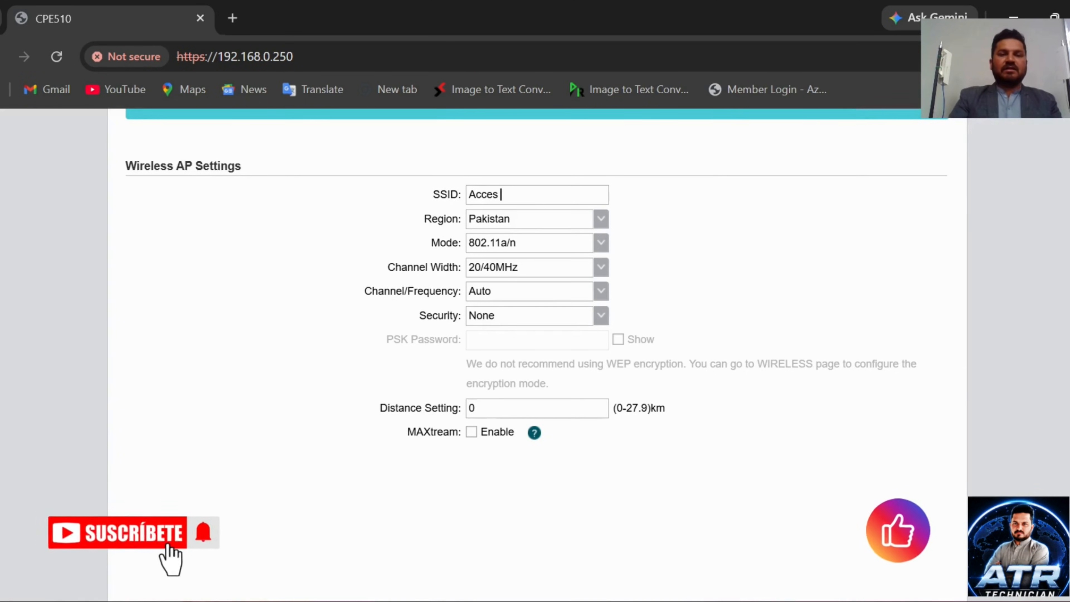
text(1)
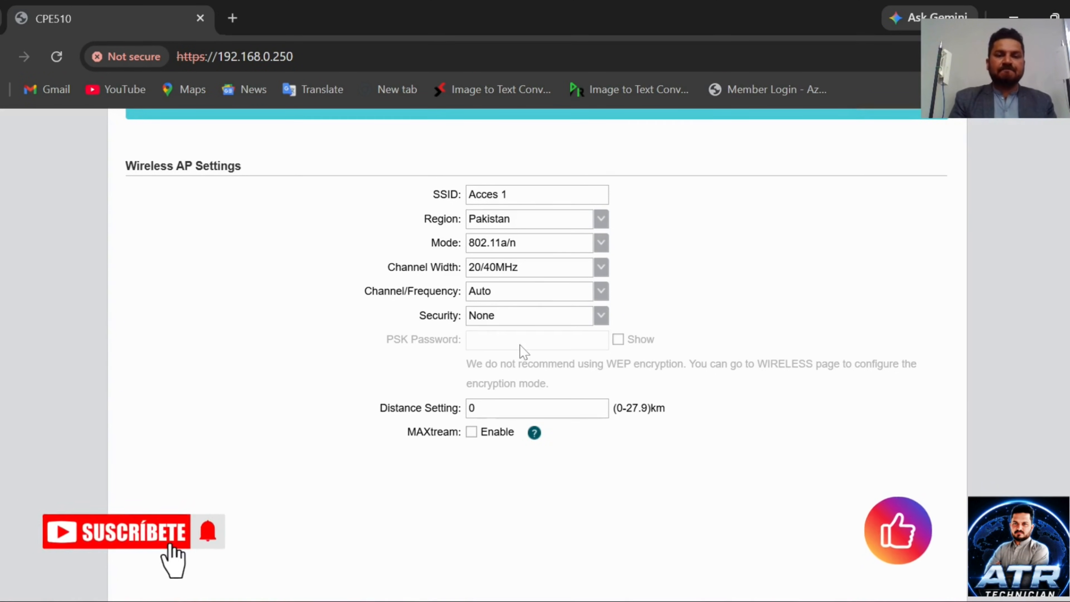
click(600, 319)
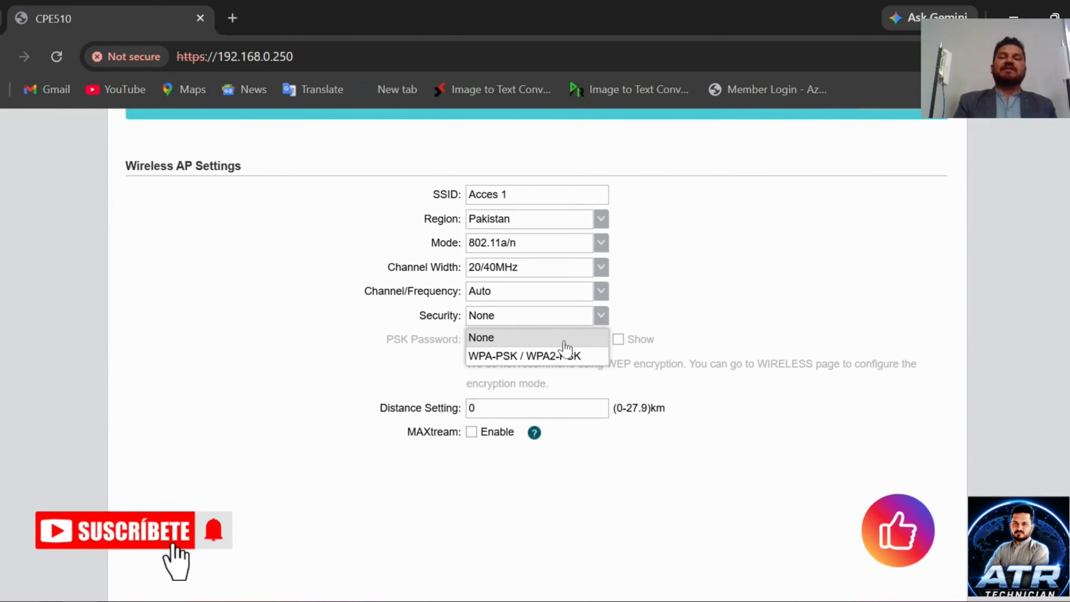
click(548, 356)
click(537, 340)
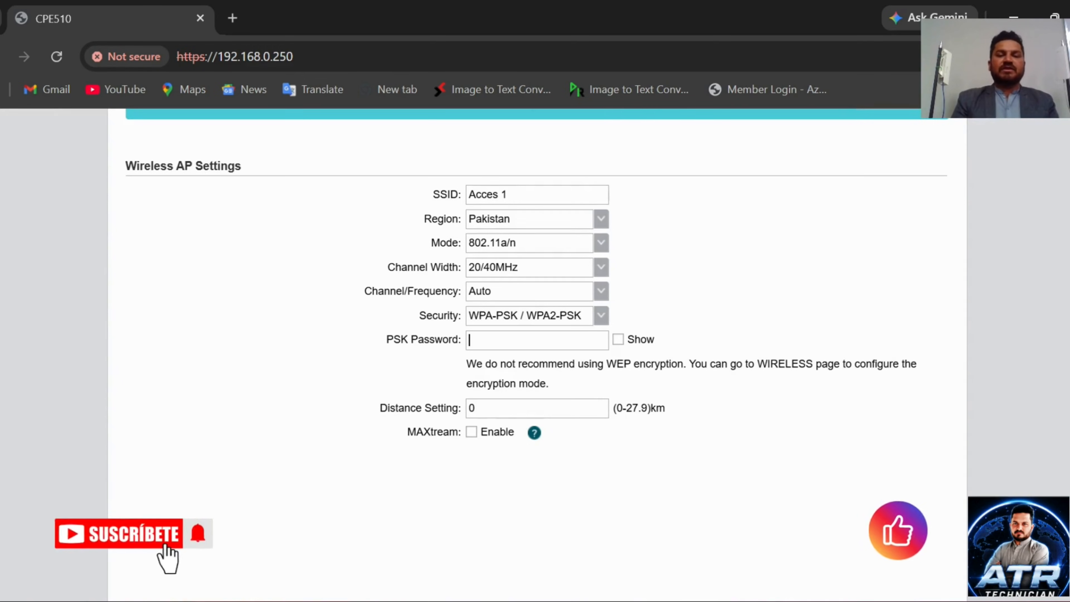
text(123456)
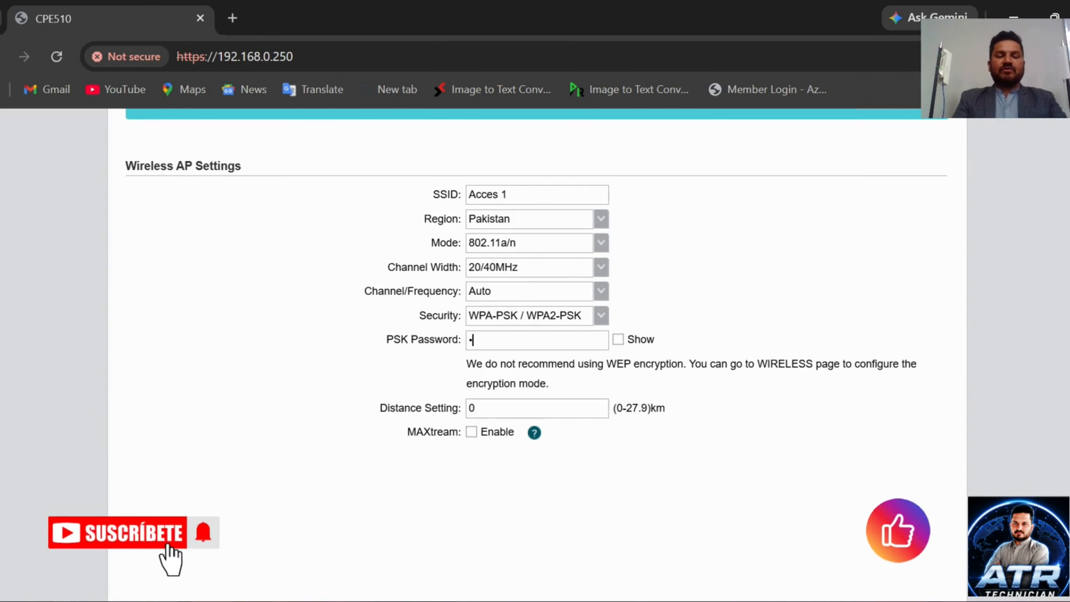
text(78)
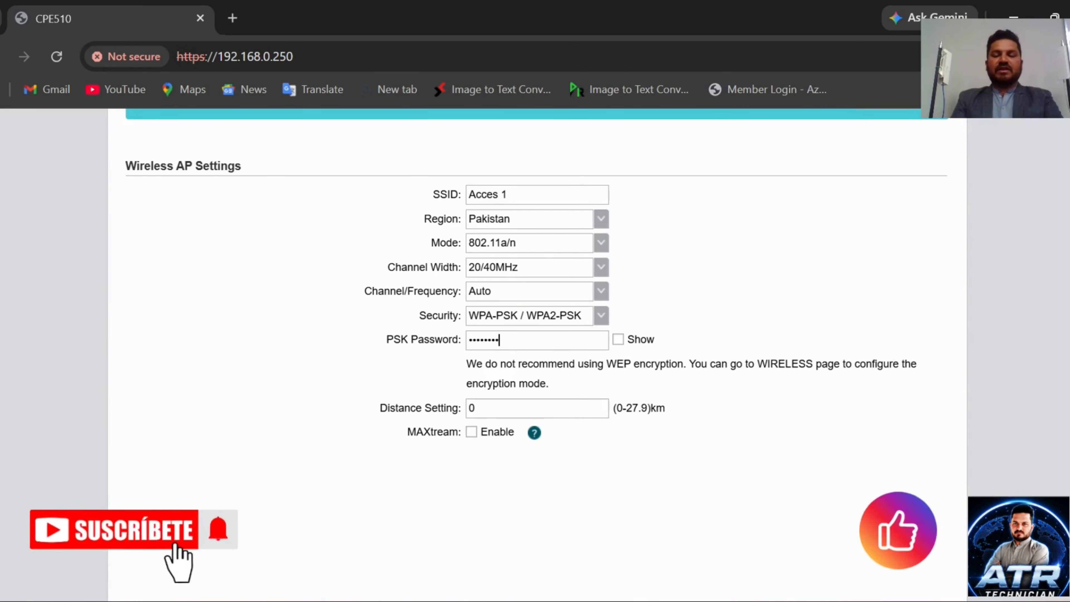
text(9)
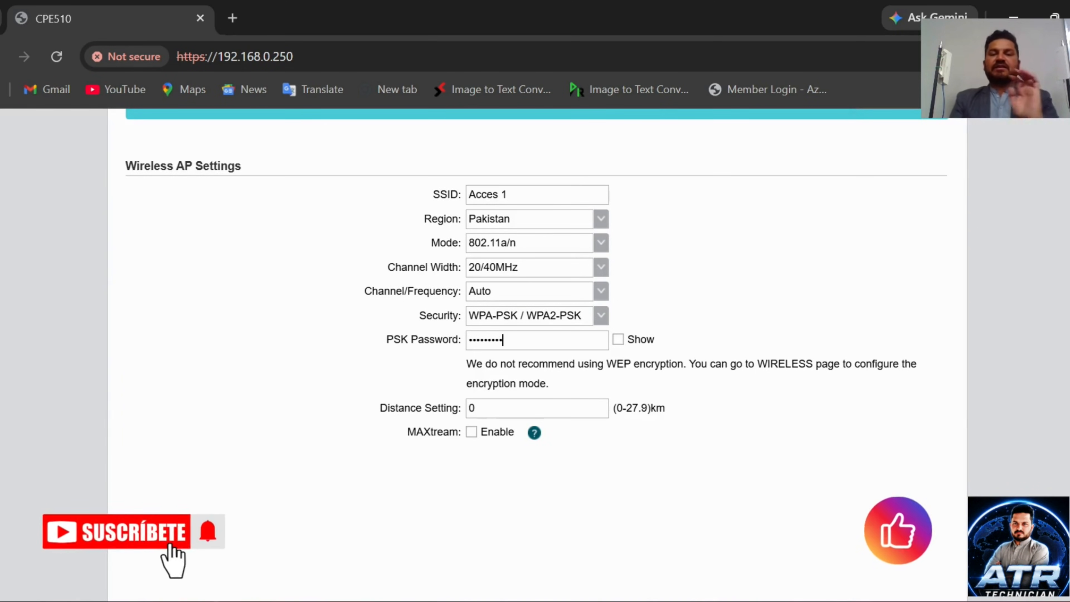
click(617, 340)
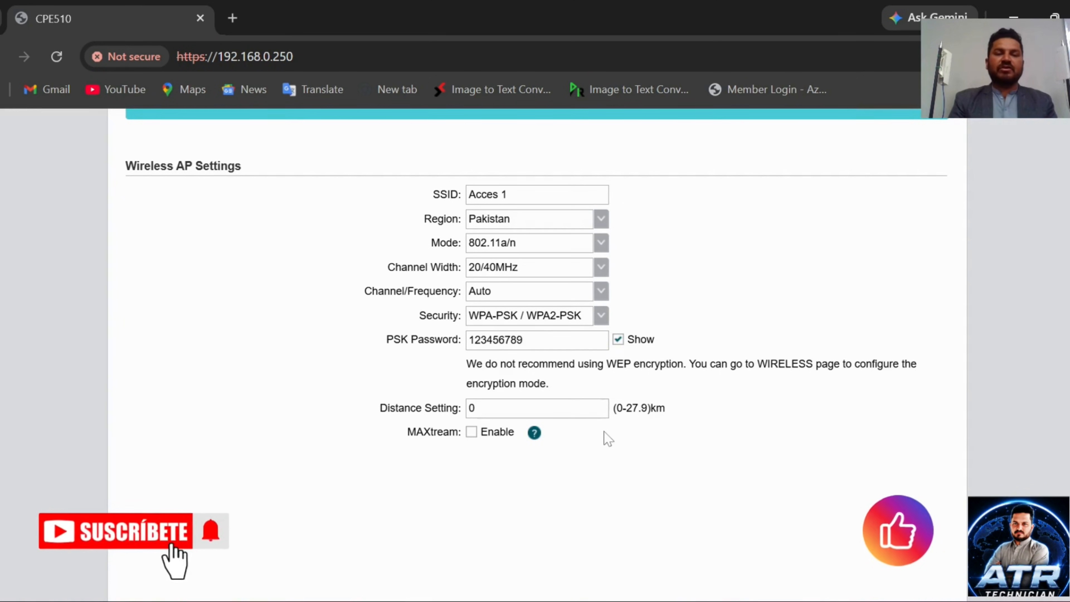
scroll(607, 439, down, 3)
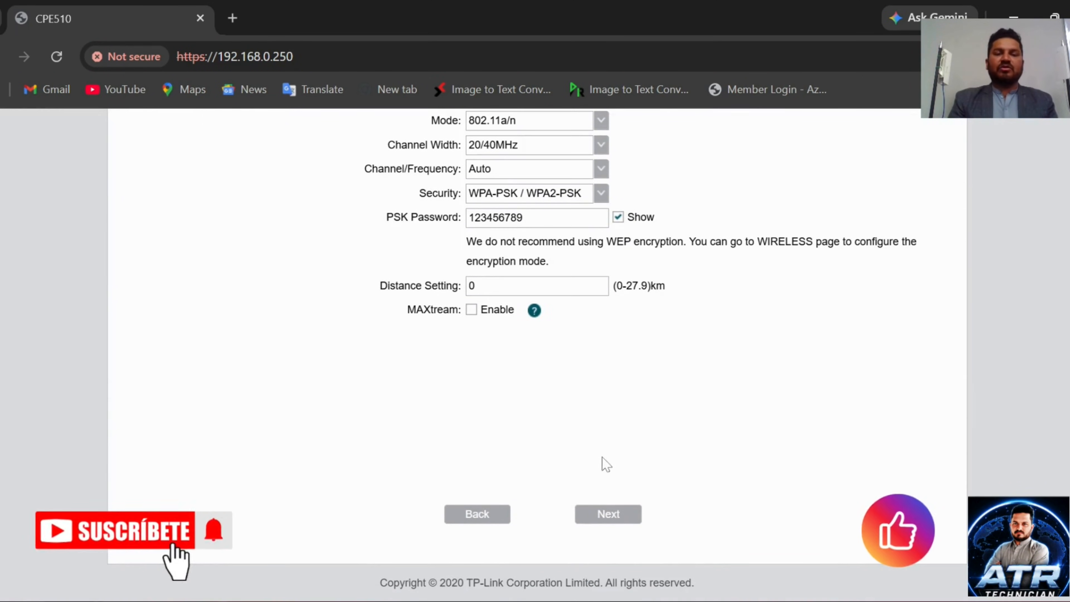
Step: Review the quick setup summary and finish, applying the Acces 1 access point configuration
click(611, 526)
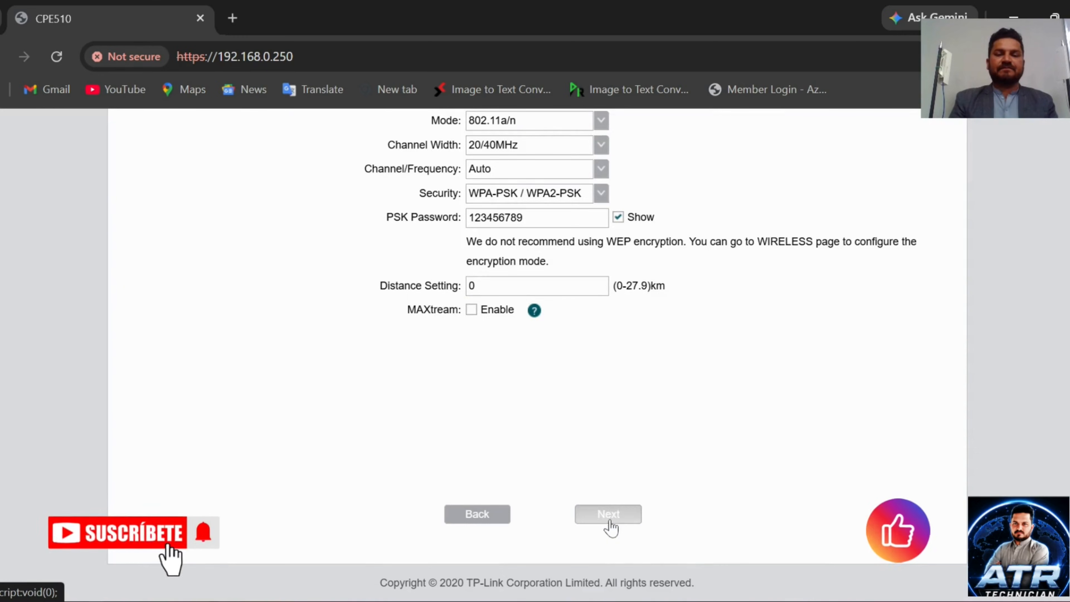
click(610, 526)
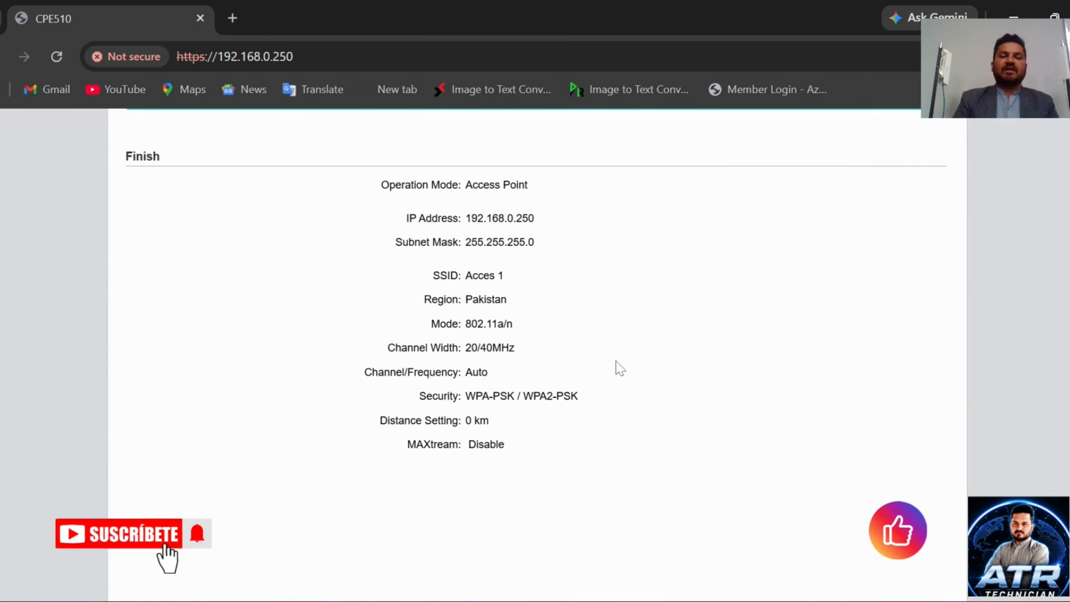
scroll(547, 448, down, 2)
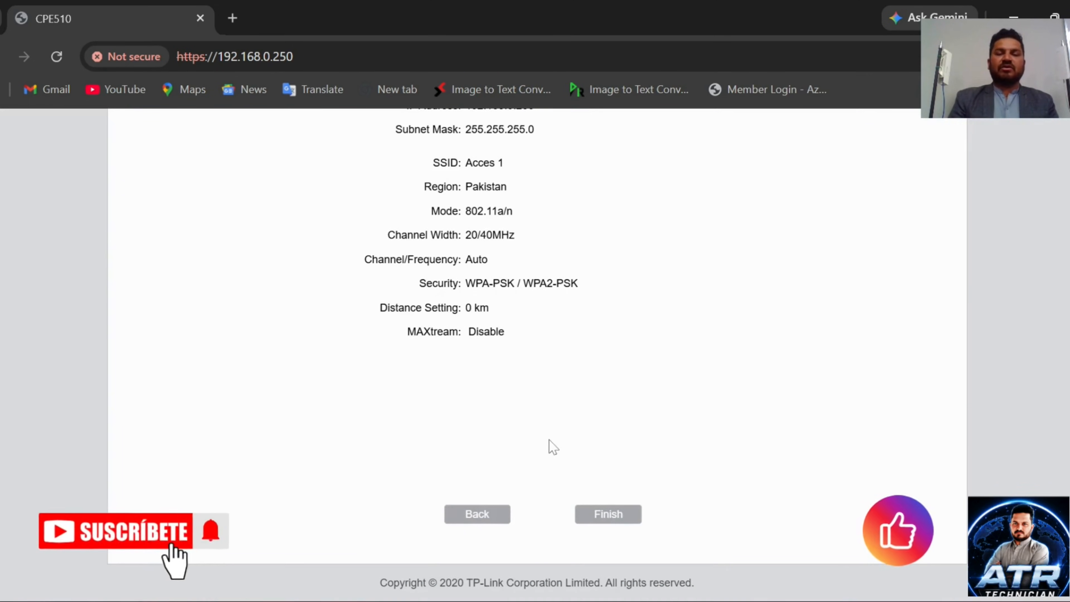
click(607, 516)
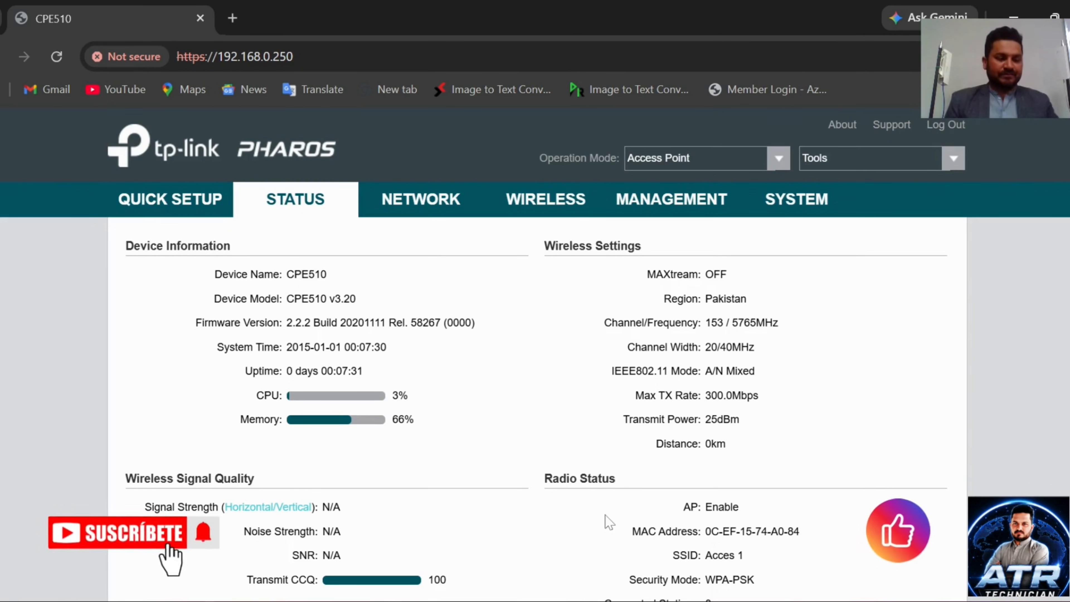
Step: Open 192.168.0.254 in a new tab, check the 192.168.0.250 tab, then return to 192.168.0.254
key(ctrl+t)
text(192.1)
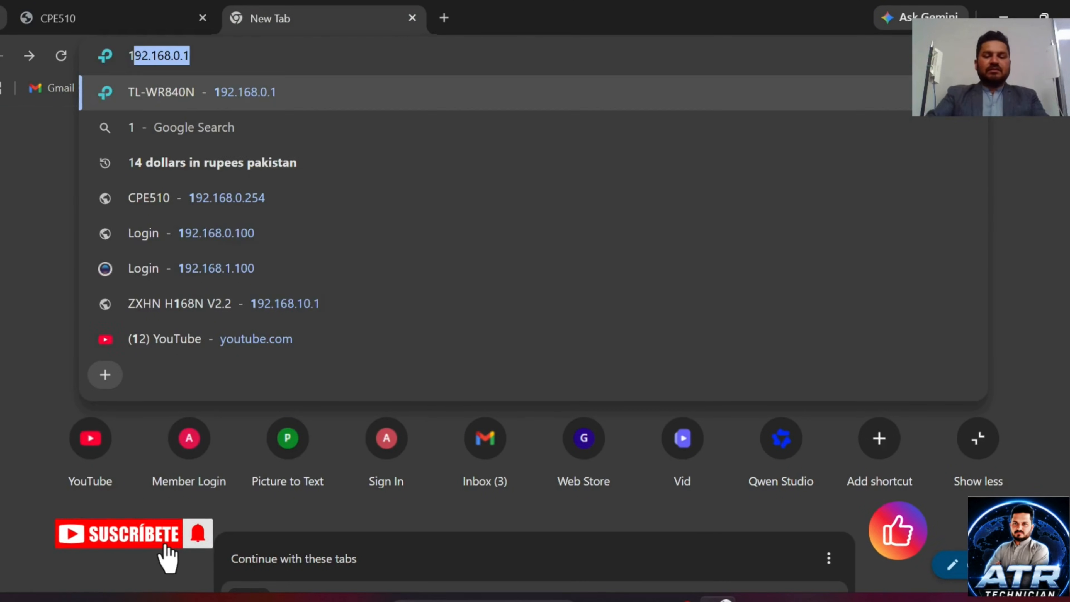
text(68.0)
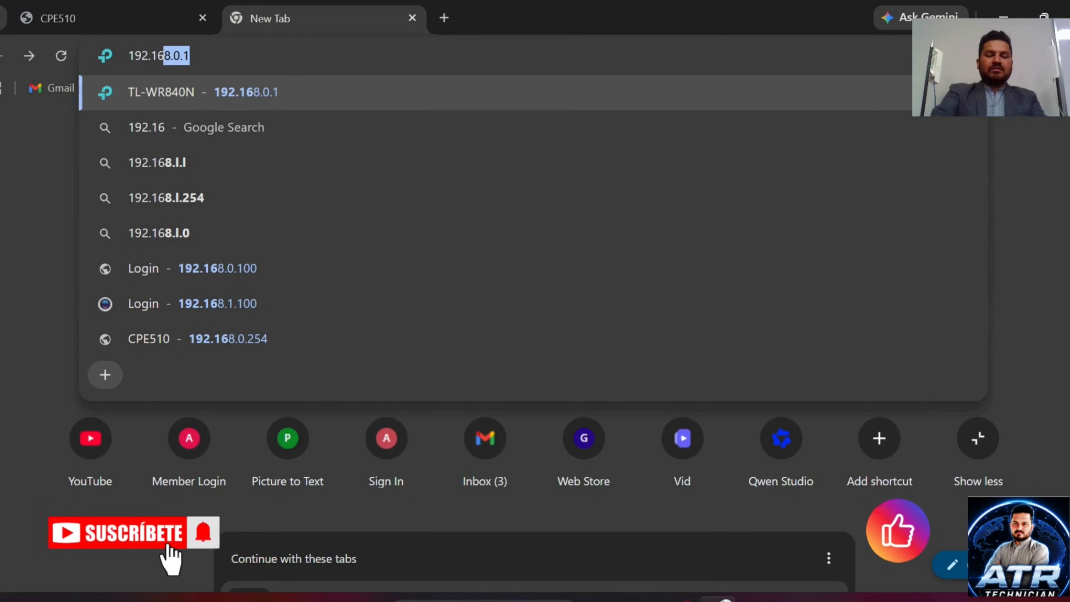
text(.)
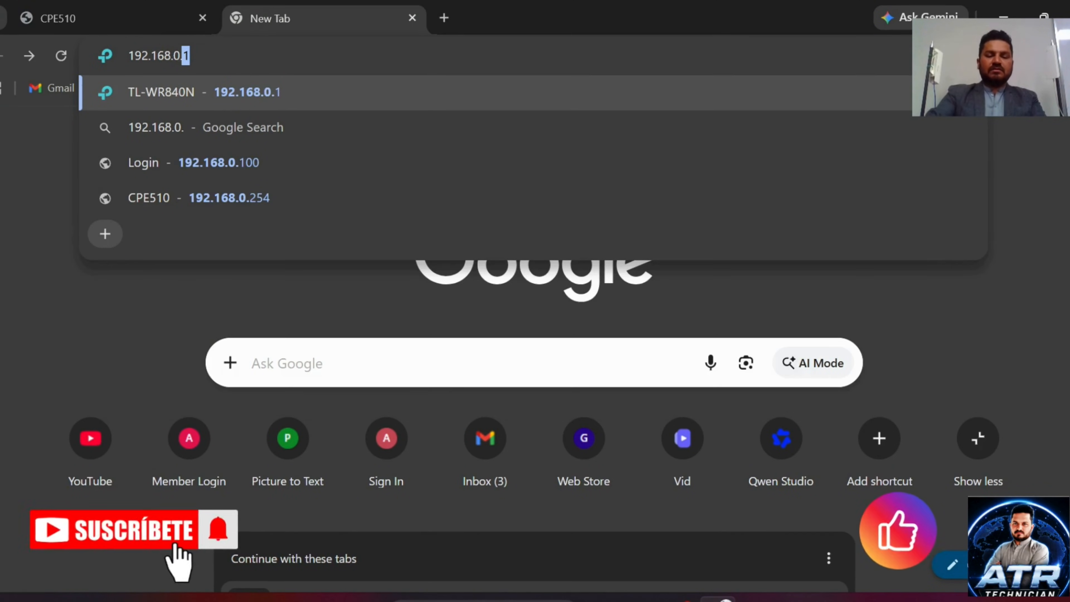
text(254)
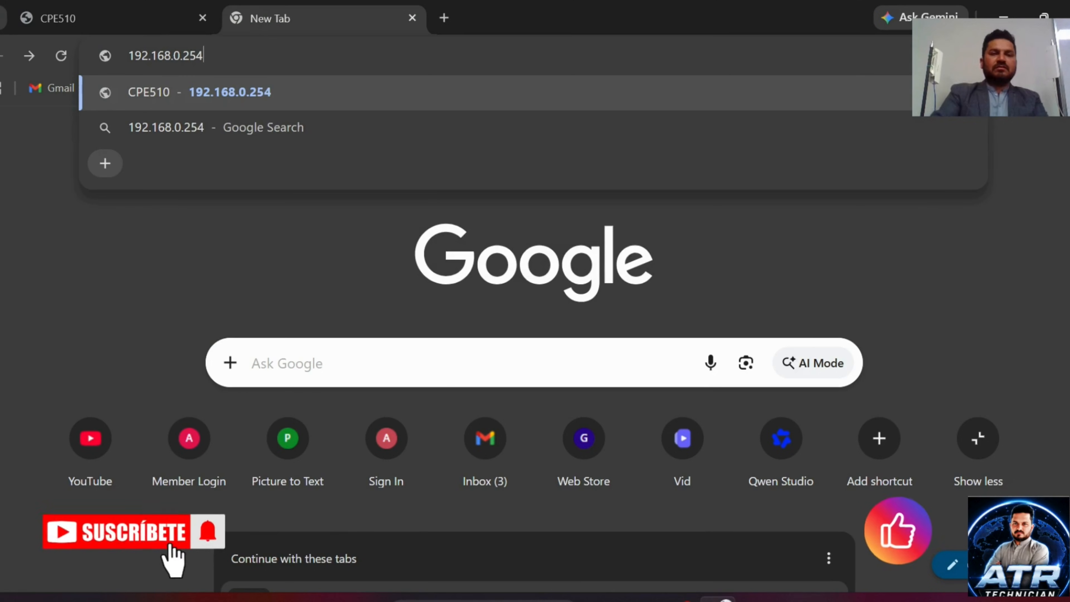
key(Return)
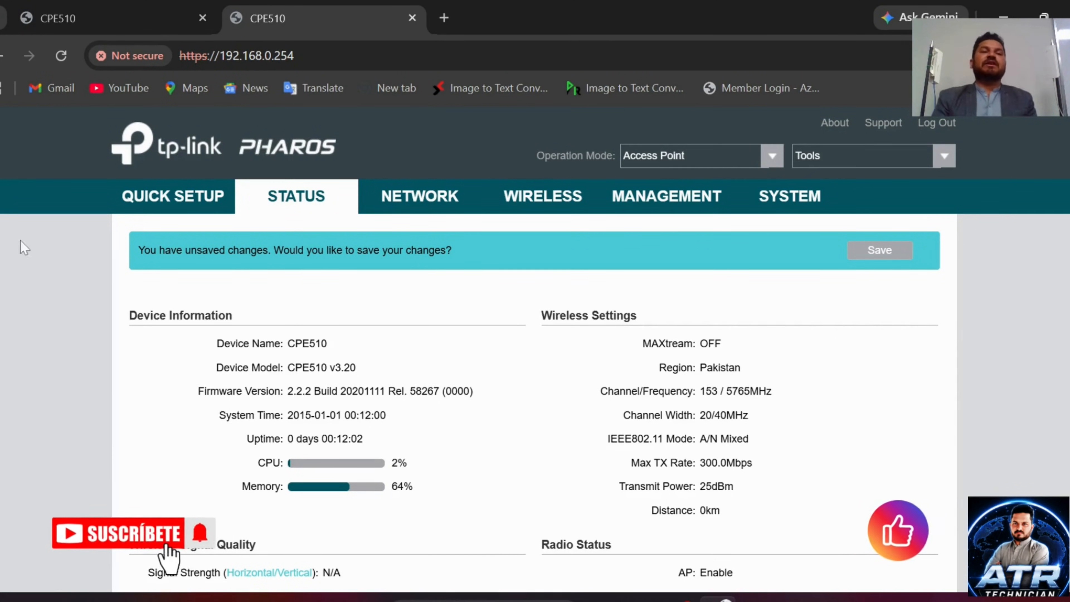
click(103, 22)
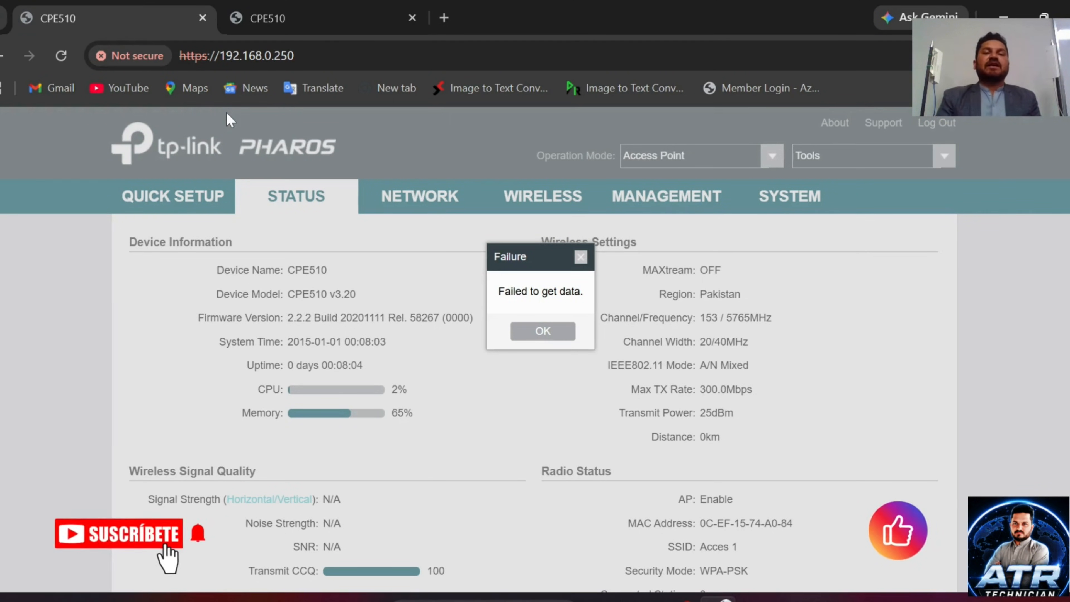
click(283, 25)
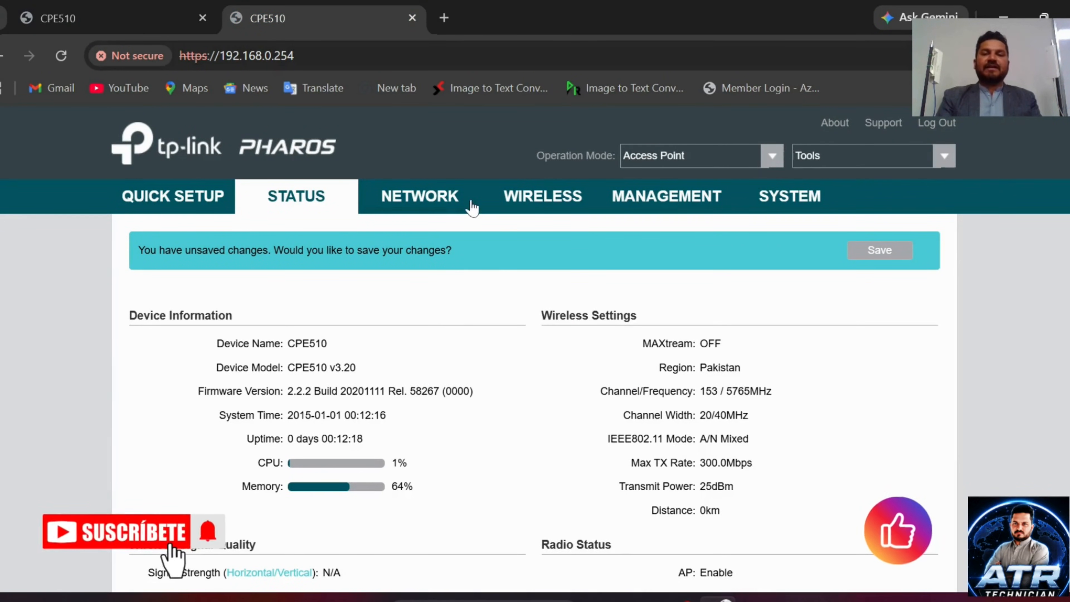
Step: Run Quick Setup in Client mode through to Wireless Client Settings and survey, finding Acces 1 on channel 153
click(184, 199)
scroll(310, 370, down, 2)
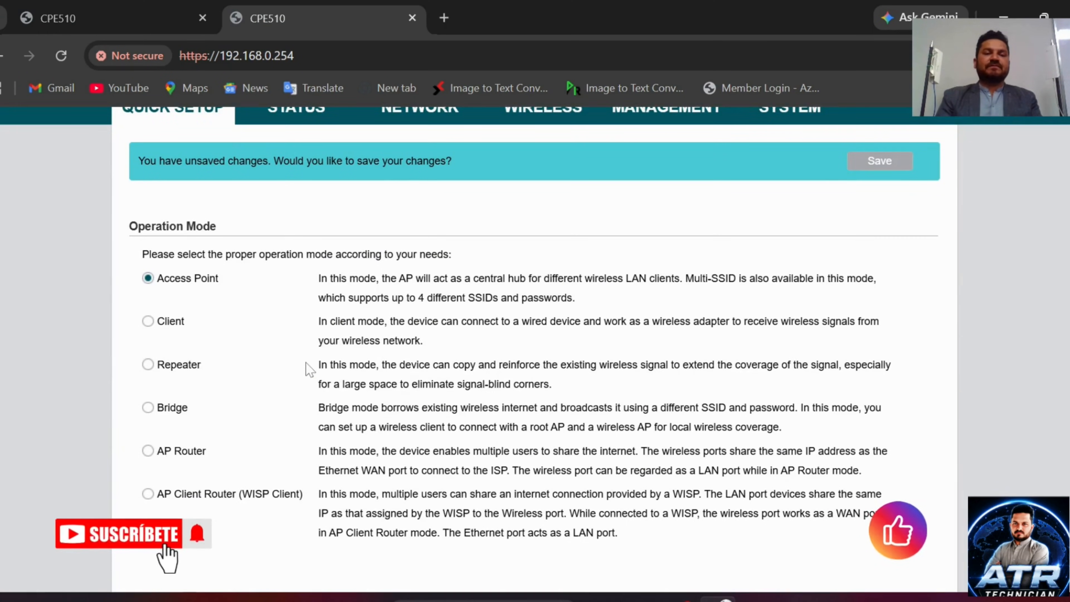
click(148, 322)
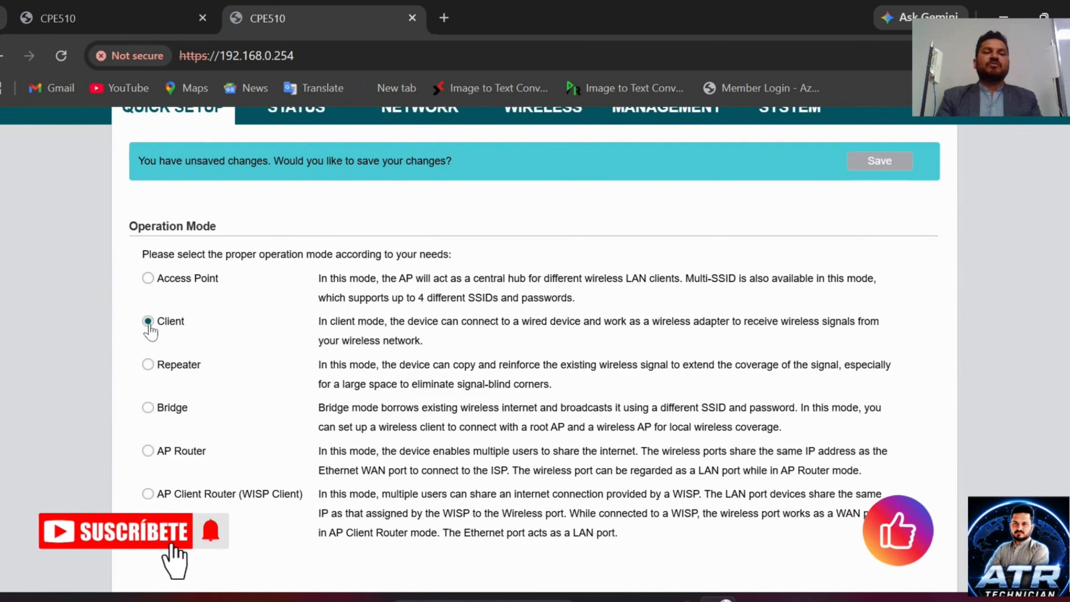
scroll(444, 391, down, 4)
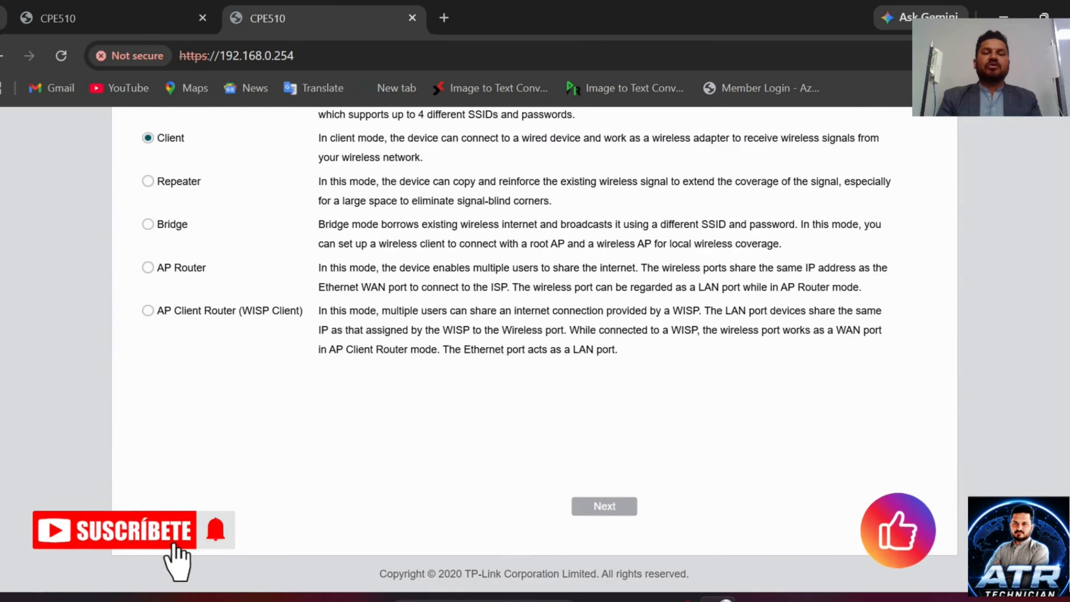
click(604, 507)
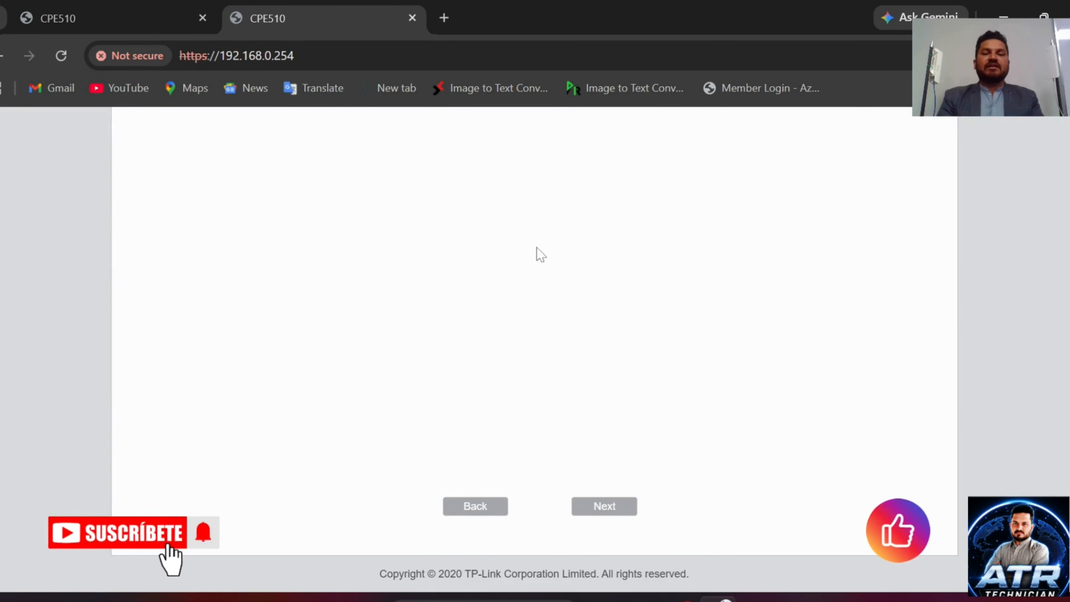
scroll(540, 251, down, 3)
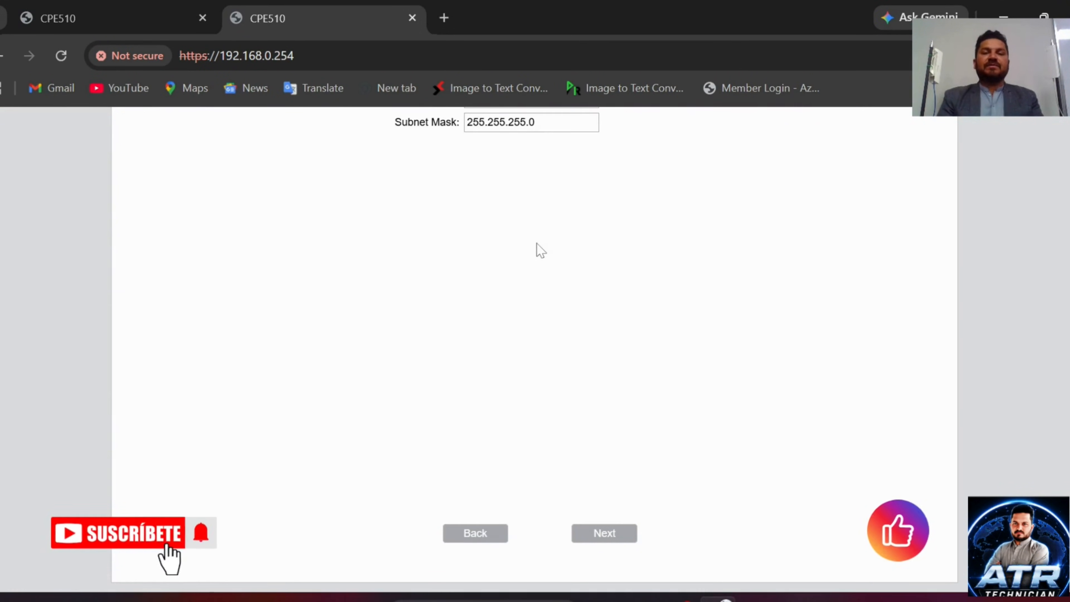
click(615, 534)
scroll(505, 322, up, 3)
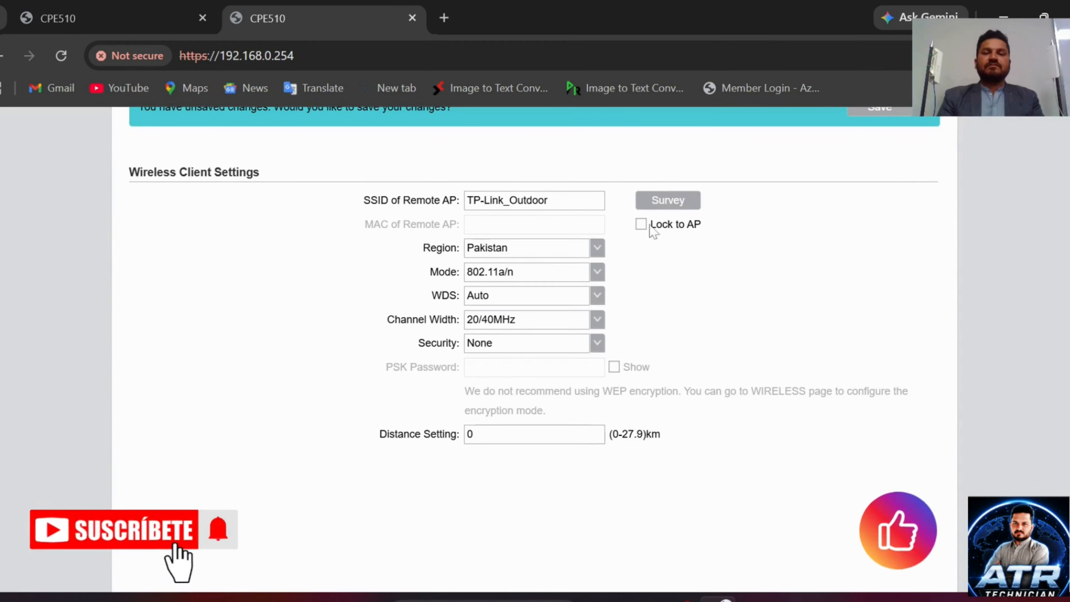
click(670, 200)
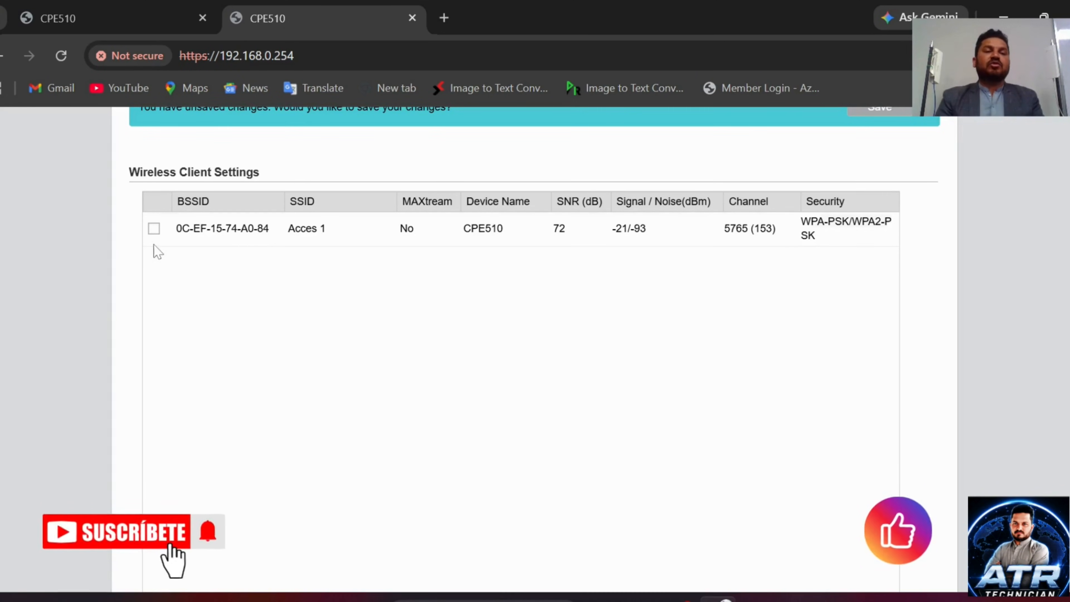
click(154, 232)
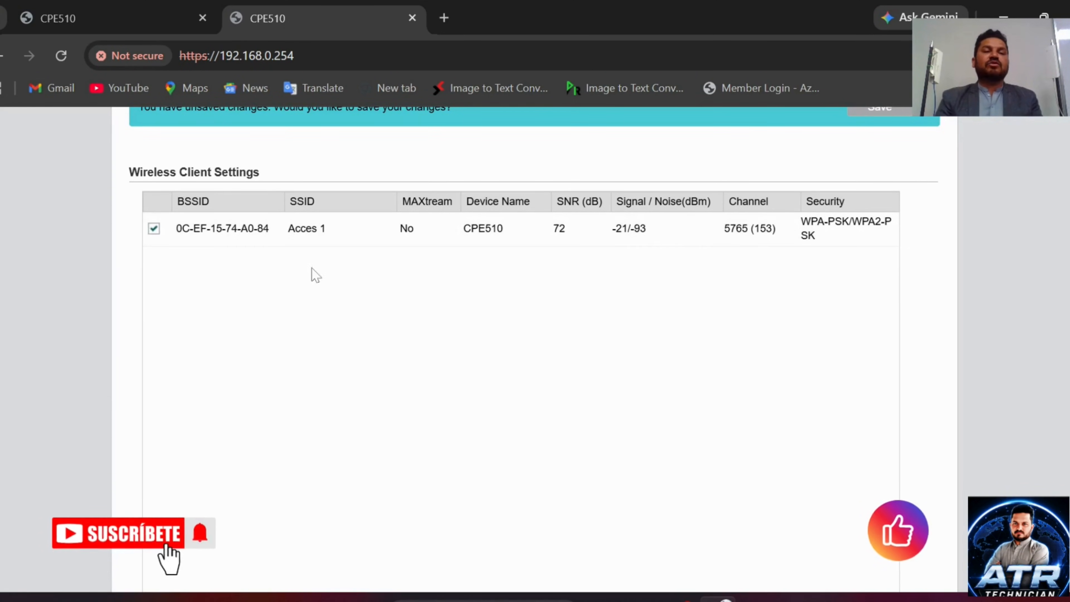
scroll(445, 311, down, 3)
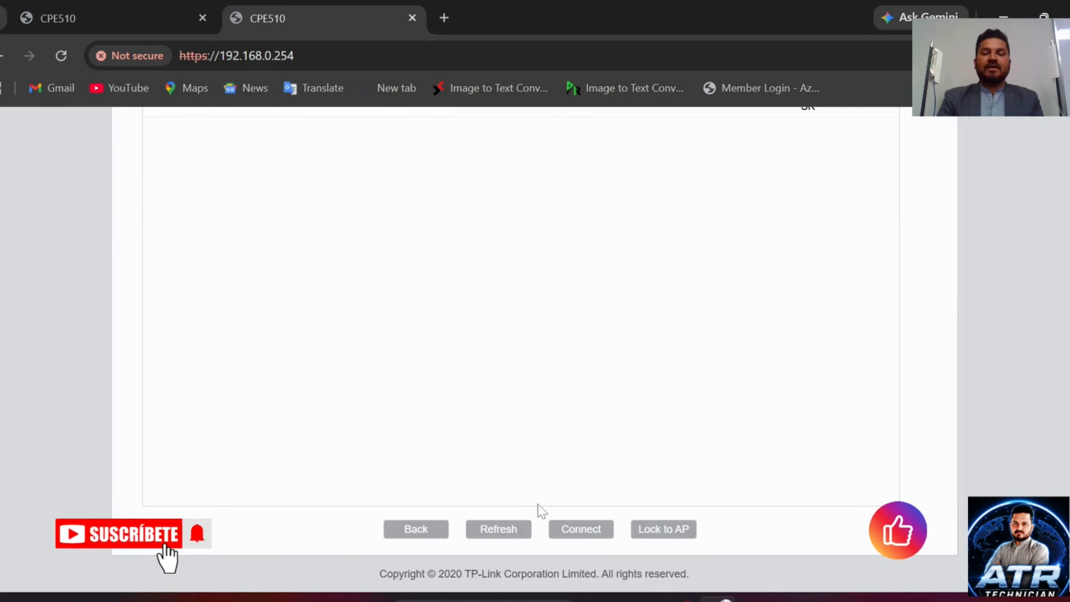
click(663, 536)
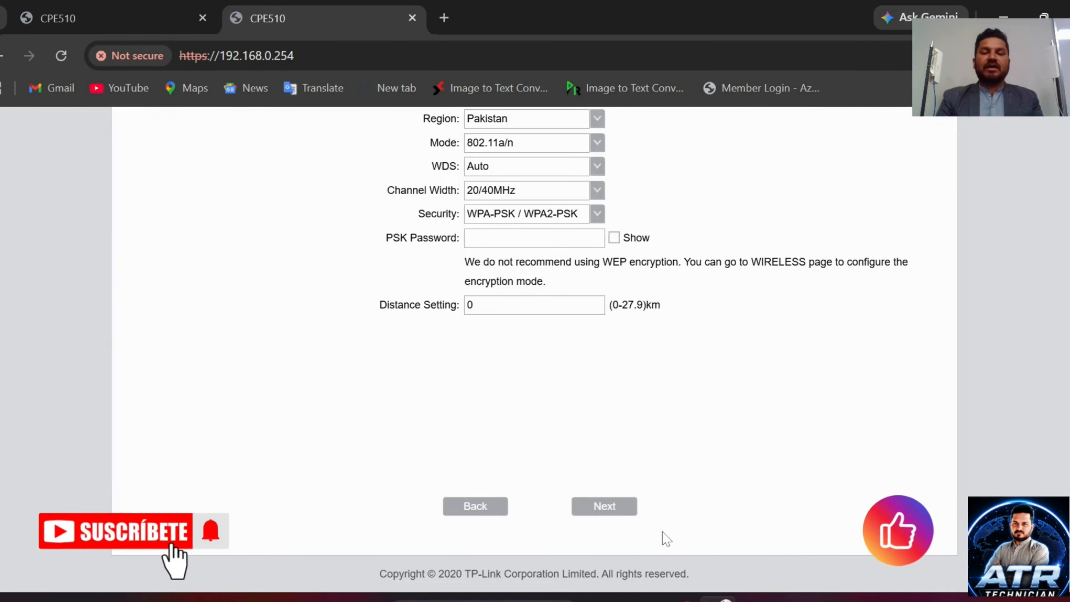
scroll(601, 397, up, 3)
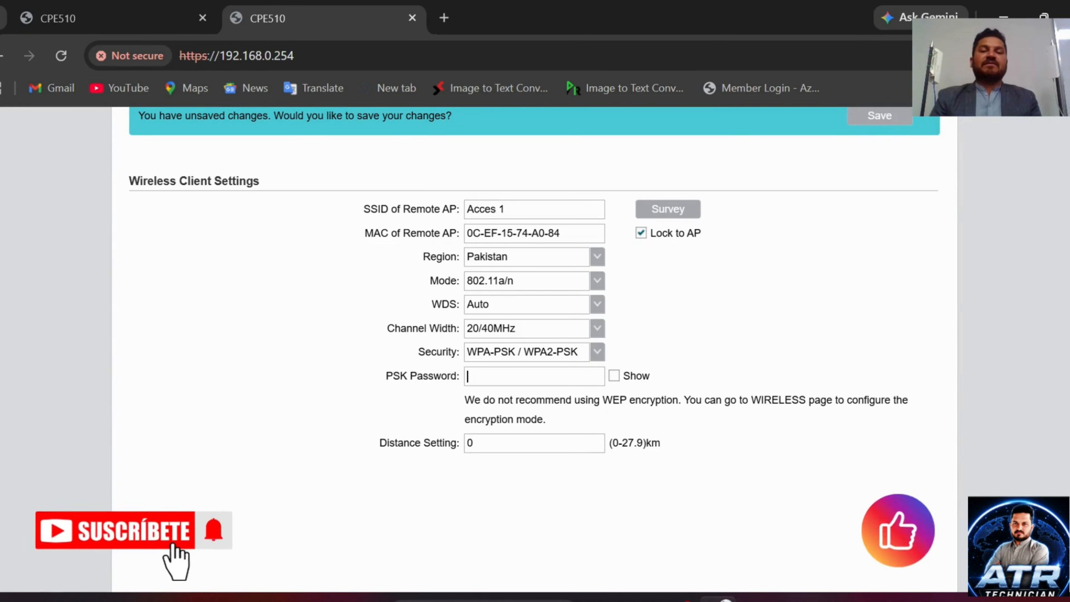
Step: Enter the WPA-PSK/WPA2-PSK password, show it in plain text, and advance to the Quick Setup summary
text(12345678)
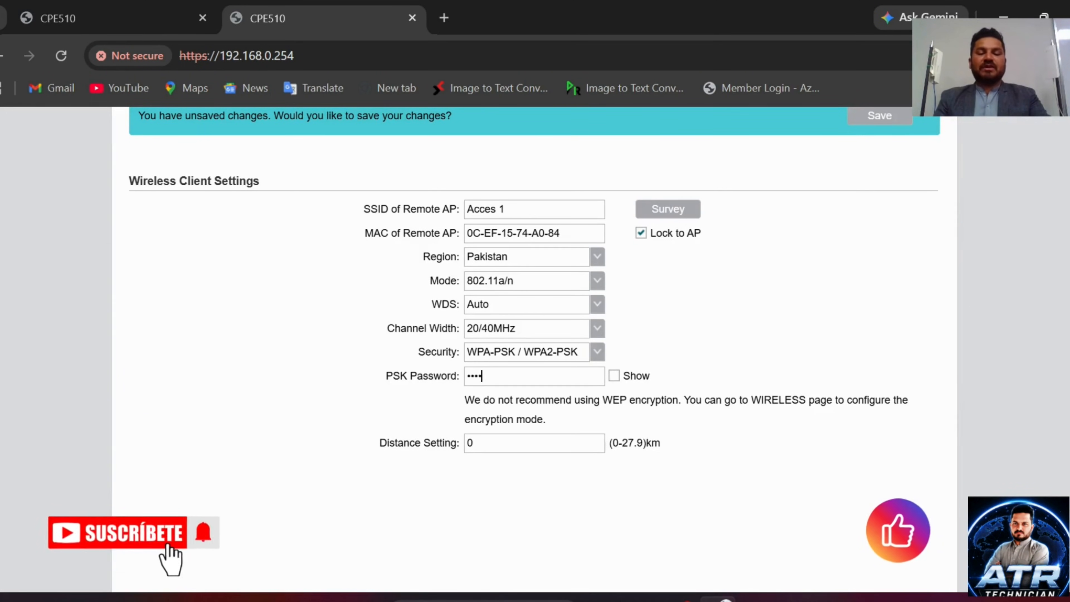
text(9)
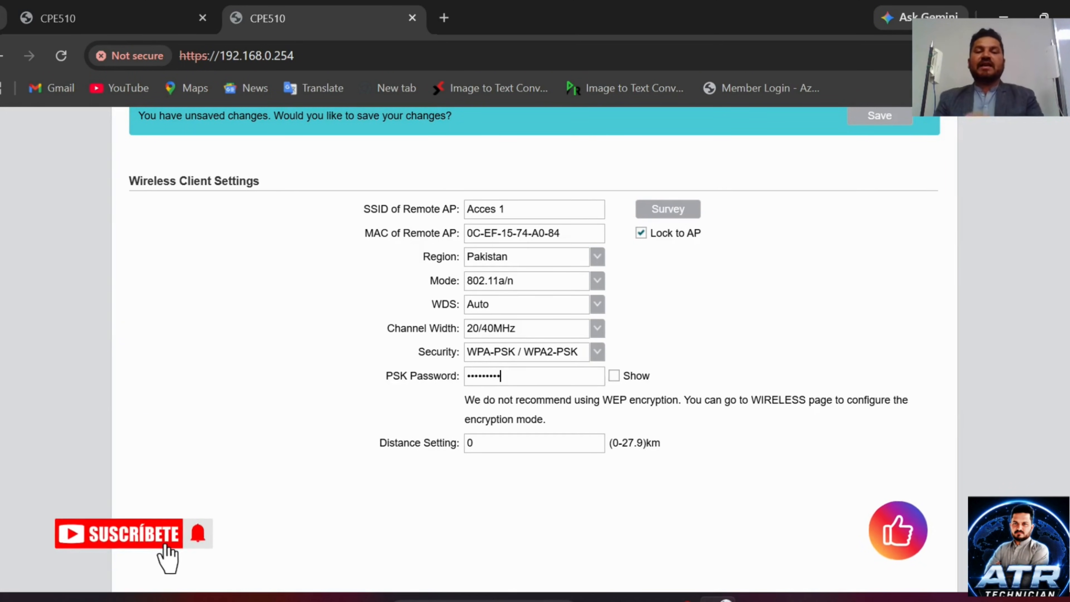
click(614, 375)
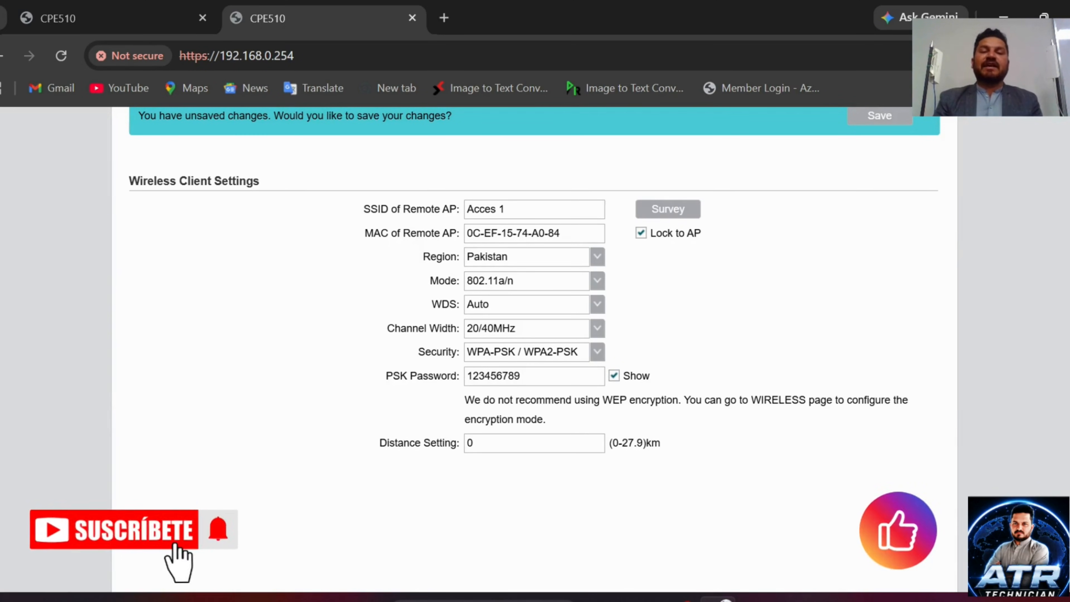
scroll(670, 418, down, 3)
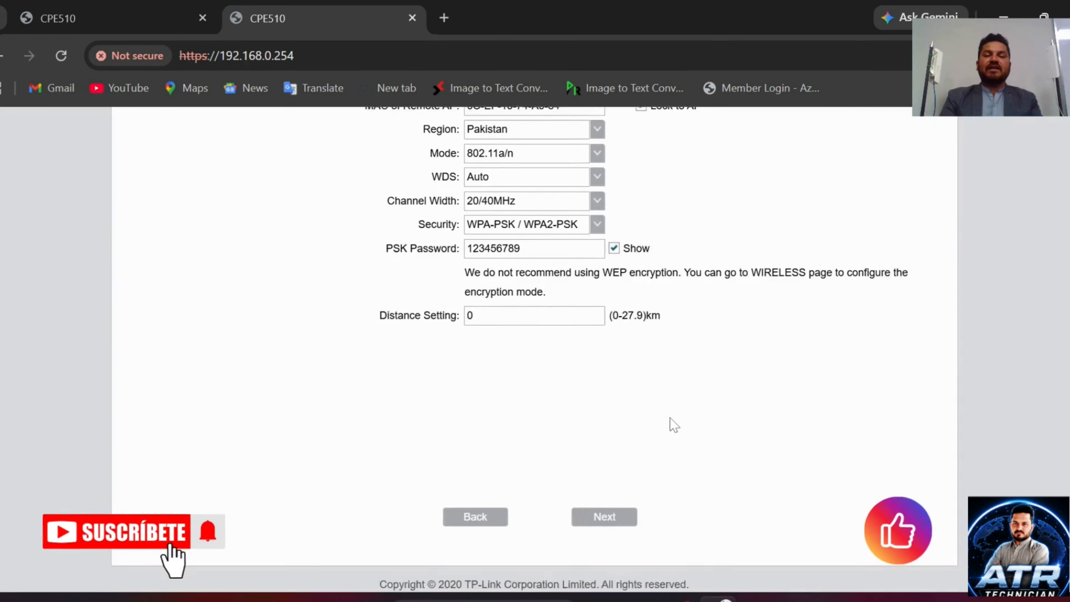
click(605, 510)
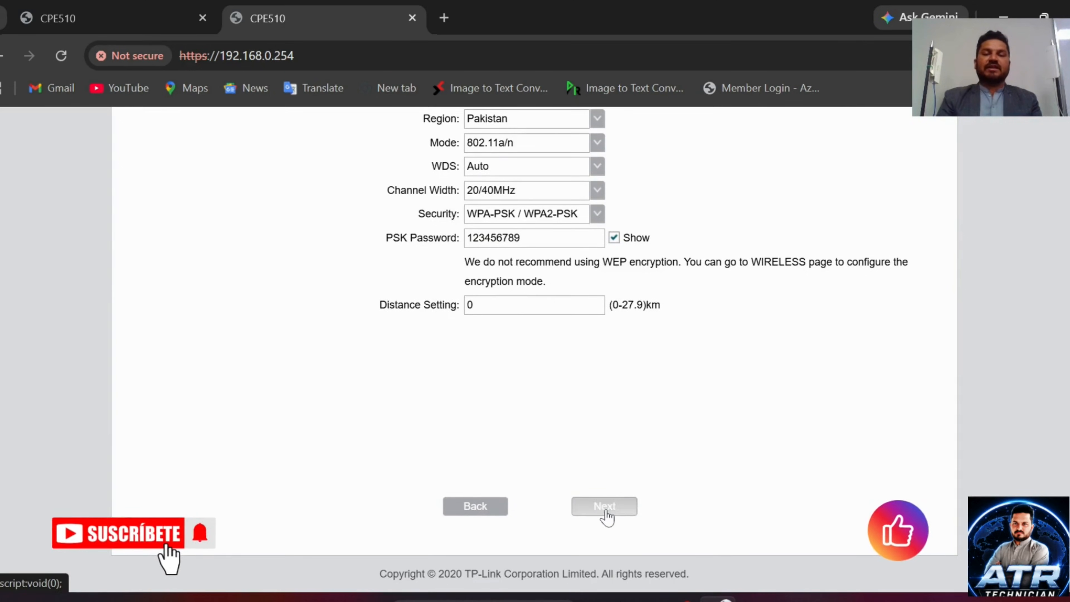
scroll(606, 515, up, 2)
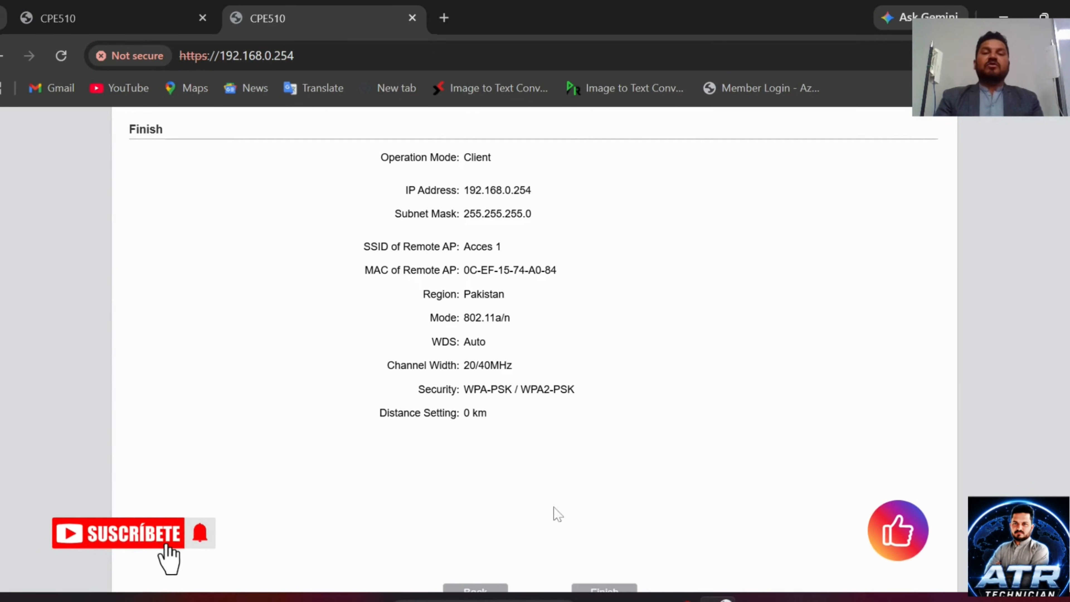
scroll(579, 423, down, 2)
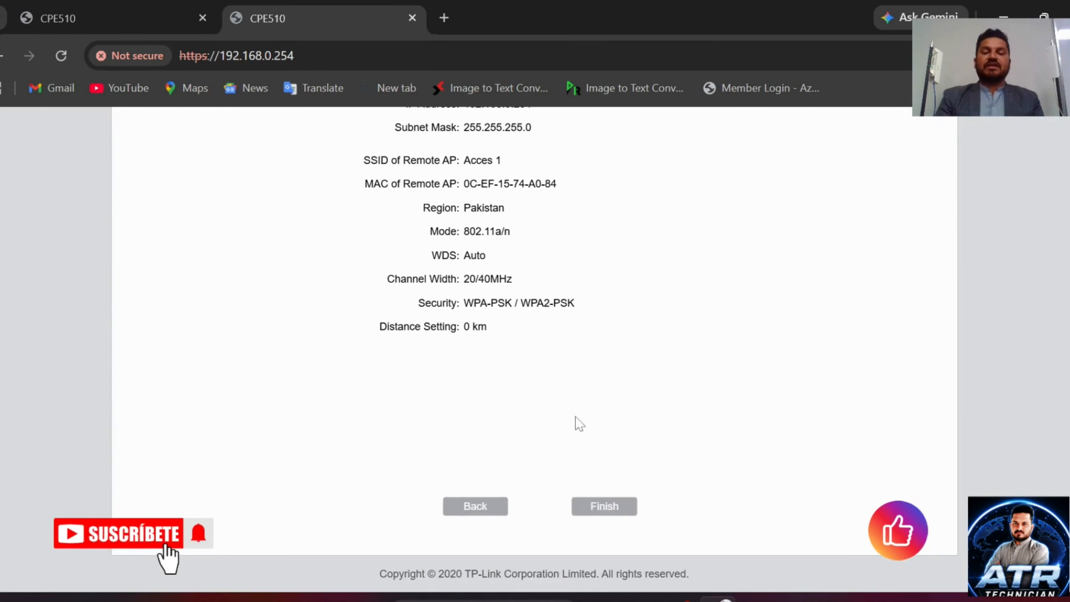
Step: Finish Quick Setup so the 192.168.0.254 unit runs in Client mode
click(606, 506)
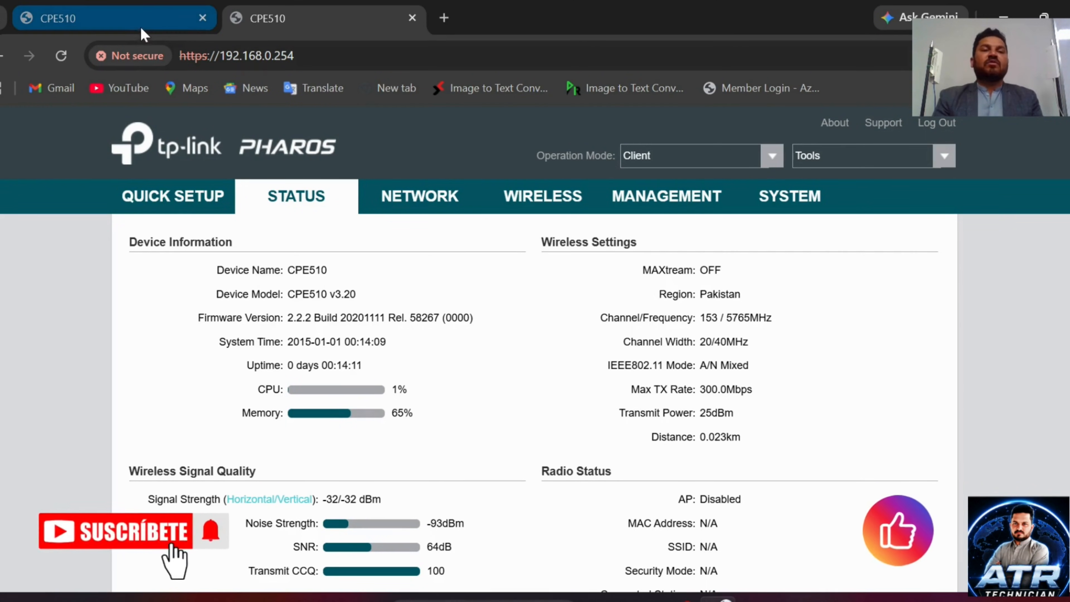
Step: Reload the 192.168.0.250 AP's status, then review the 192.168.0.254 client's root AP and live traffic
click(142, 23)
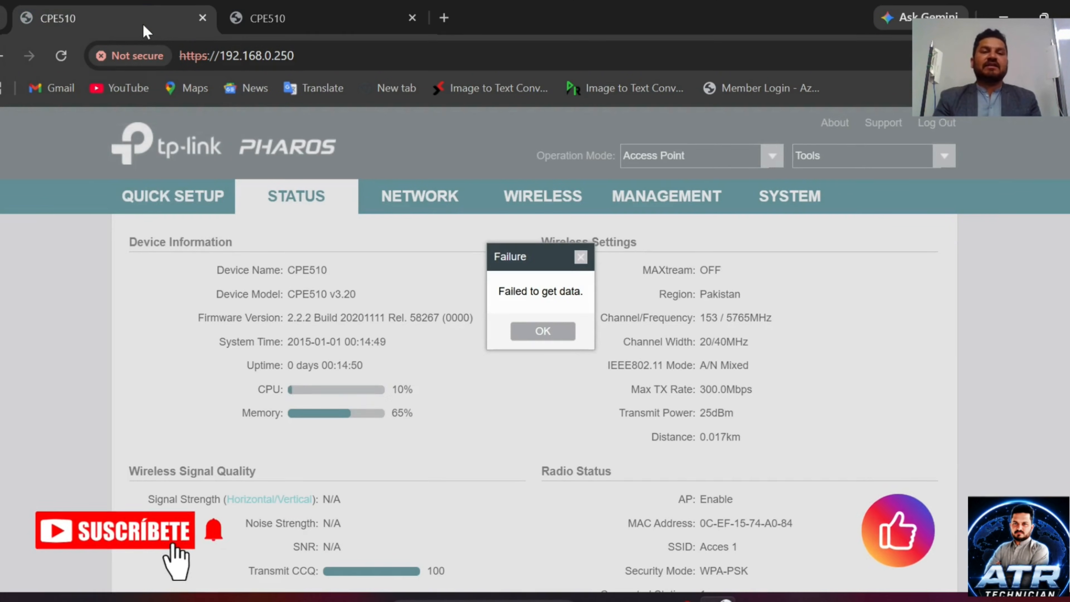
click(61, 55)
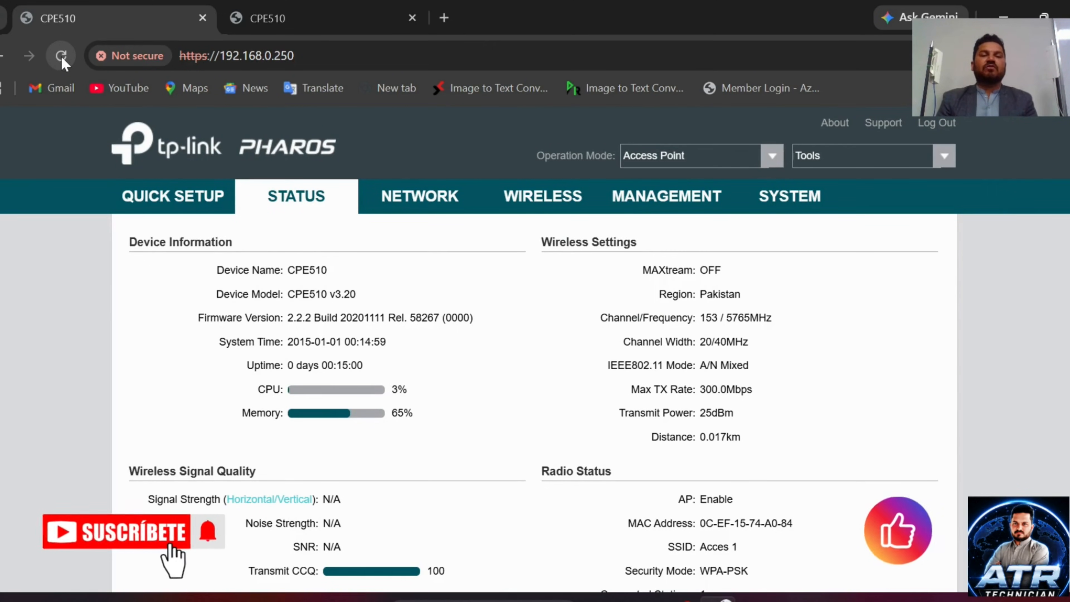
click(289, 23)
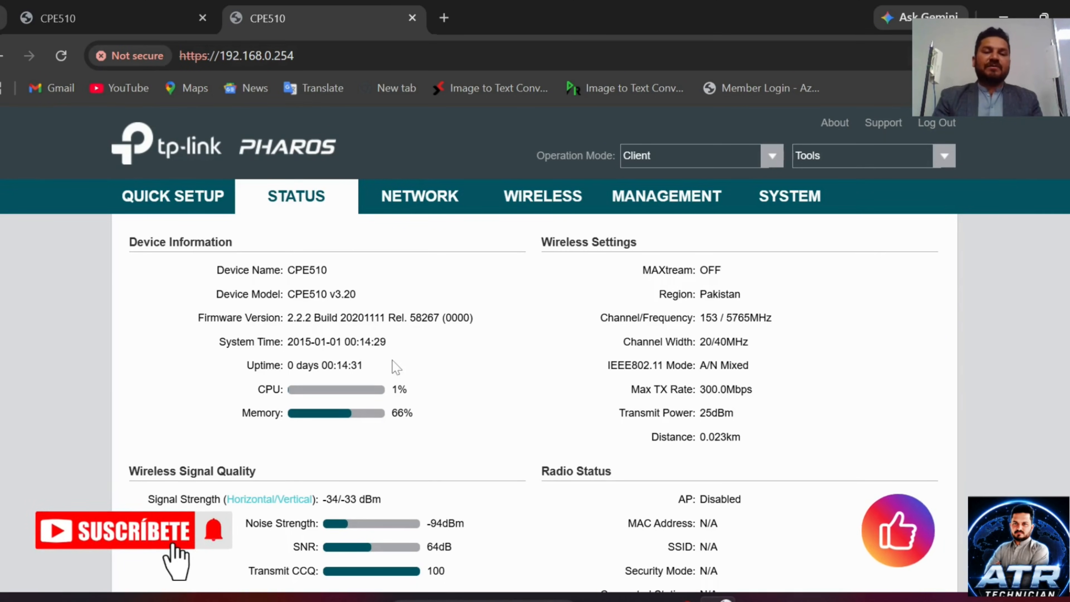
scroll(395, 365, down, 3)
scroll(395, 365, down, 12)
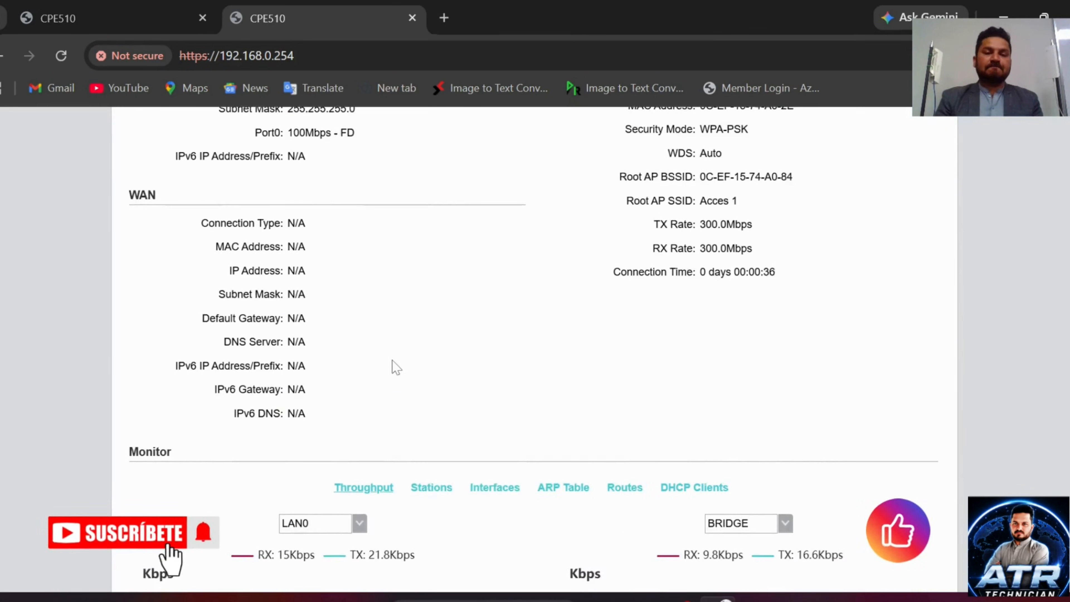
scroll(395, 365, down, 2)
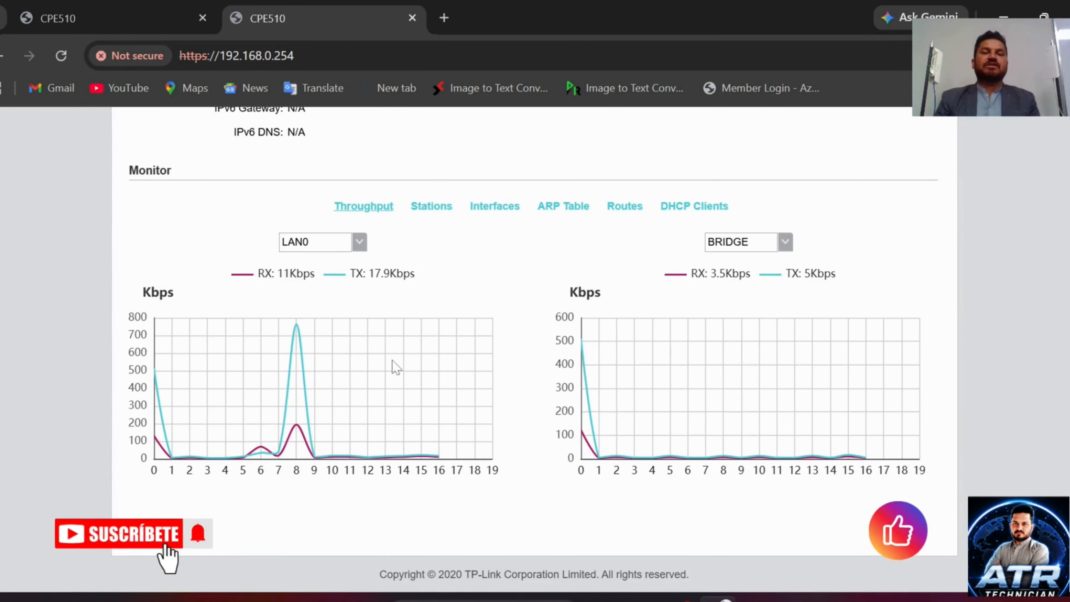